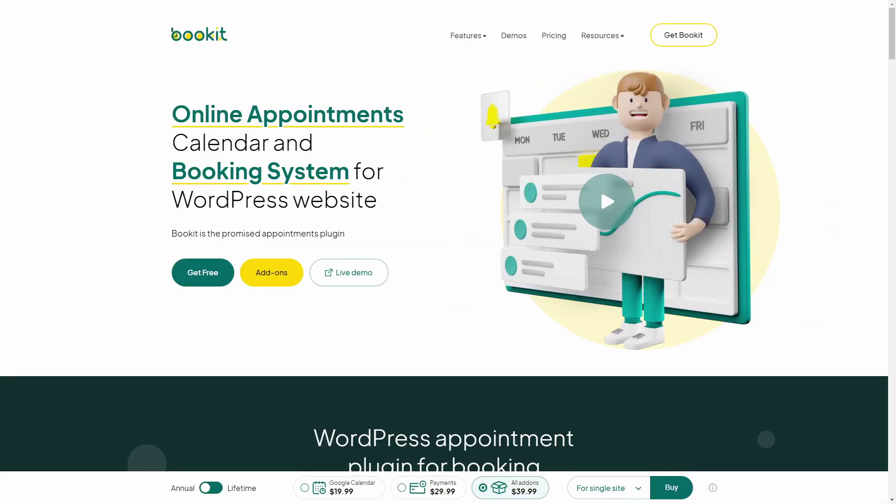
- Browse the Bookit homepage's Week-view calendar and the Audit & Assurance appointment details
scroll(448, 236, down, 3)
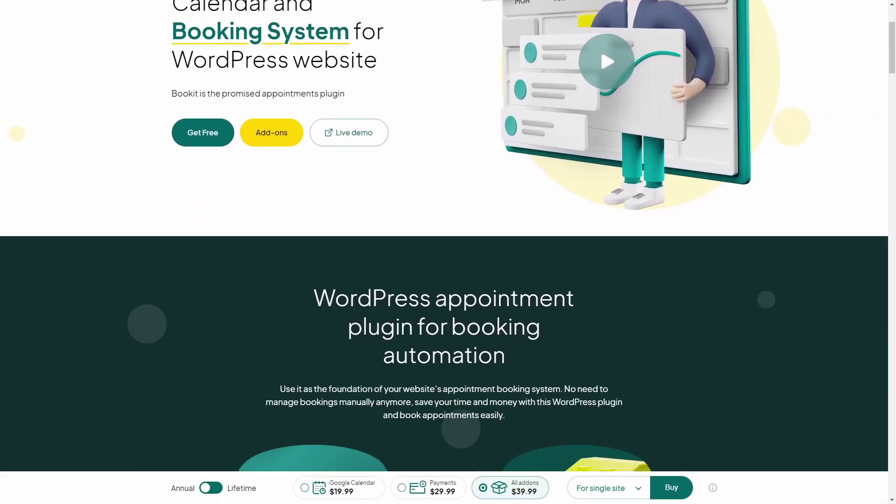
scroll(448, 236, down, 6)
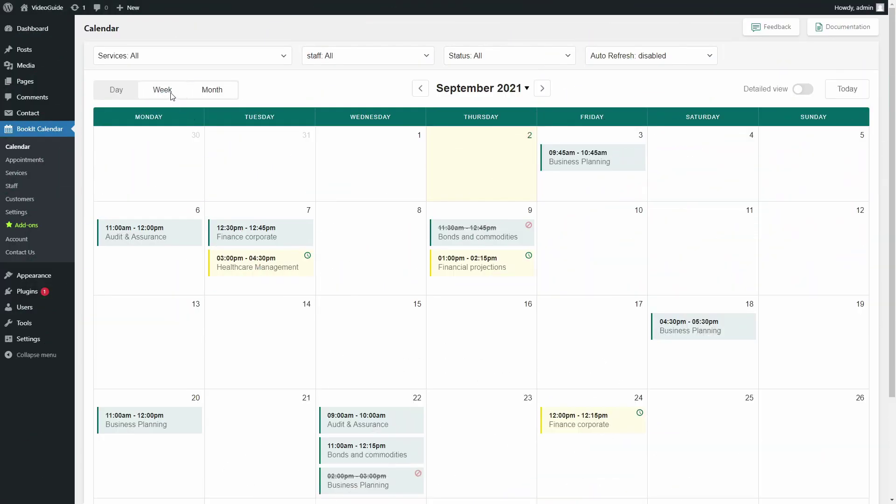
click(168, 89)
scroll(422, 294, down, 3)
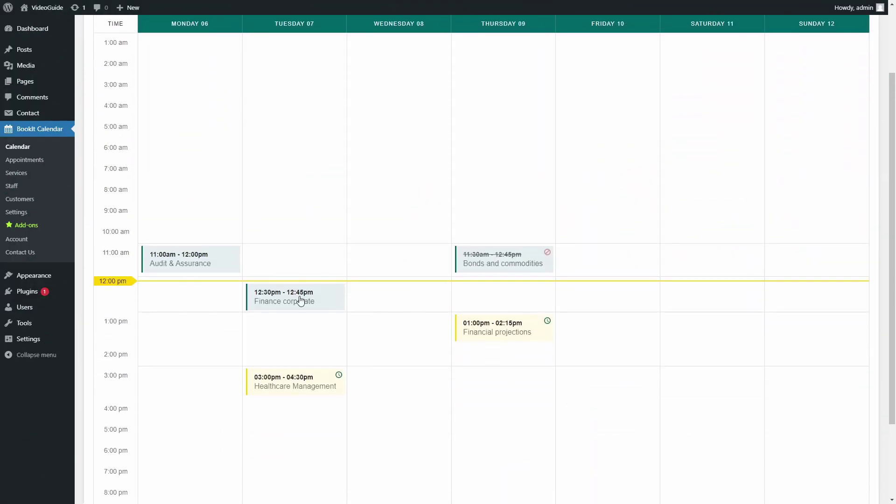
scroll(224, 322, up, 2)
click(209, 340)
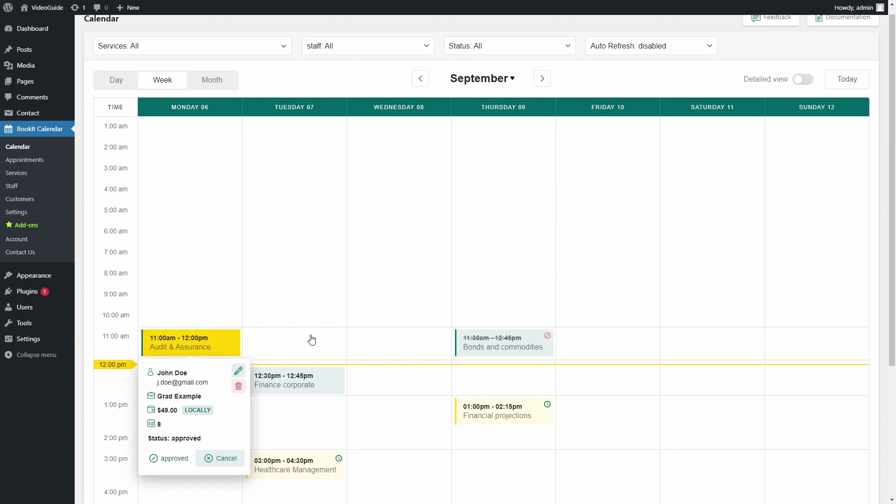
scroll(311, 340, down, 3)
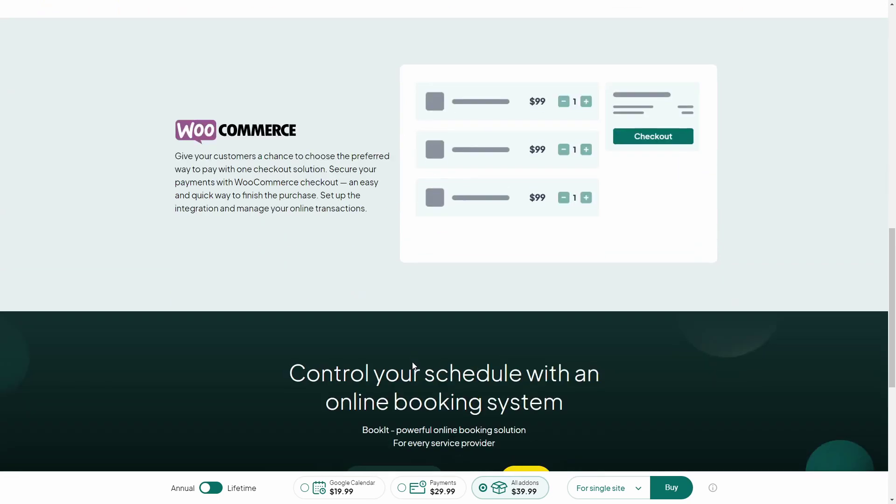
scroll(412, 362, down, 5)
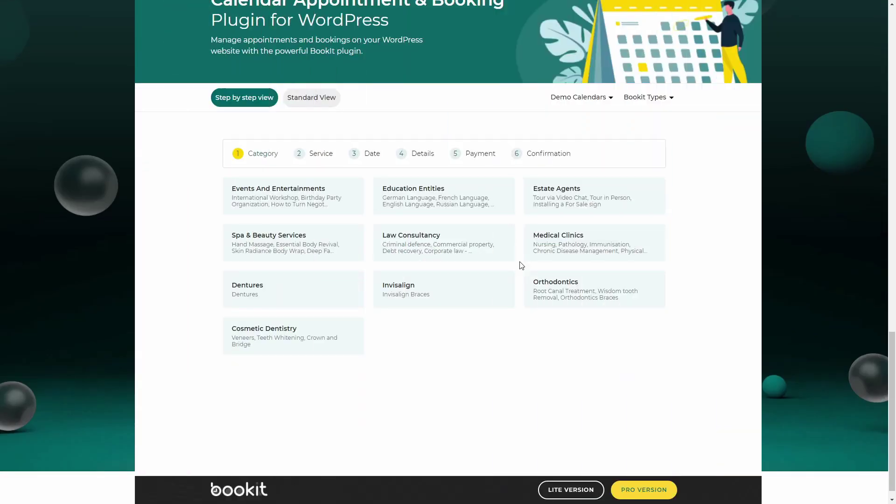
- In the live demo, pick Cosmetic Dentistry > Teeth Whitening on 27 August 2021 and view times
click(323, 344)
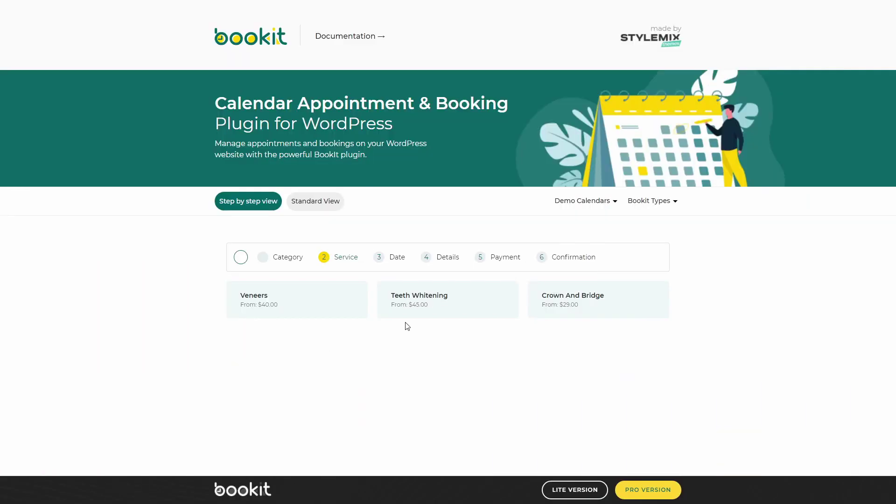
click(410, 304)
click(352, 318)
click(359, 319)
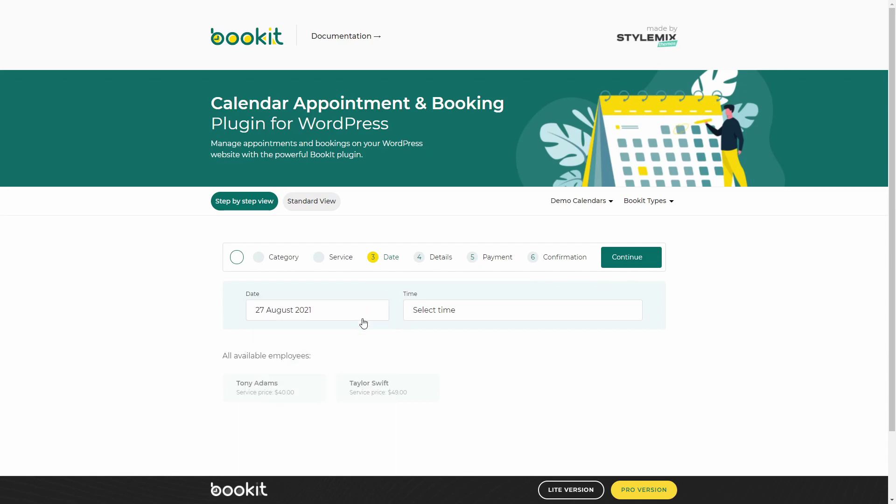
click(523, 313)
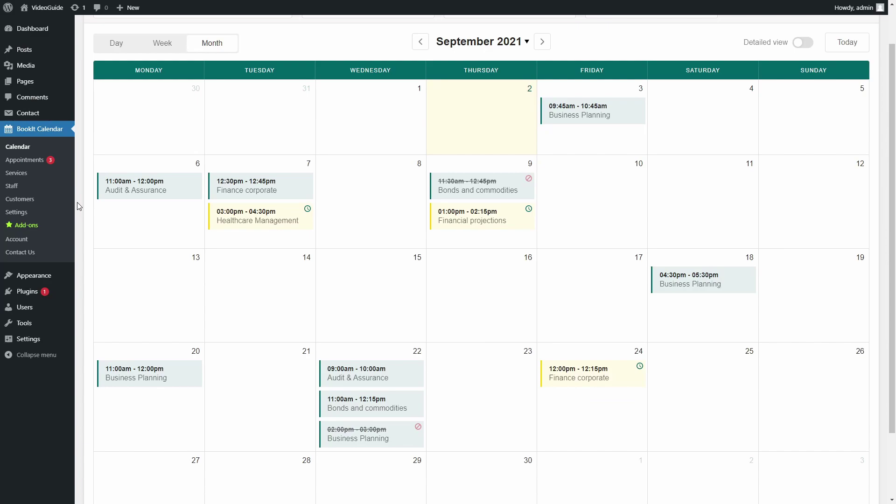
- Add a Cosmetic Dentistry category on the BookIt Services page
click(15, 176)
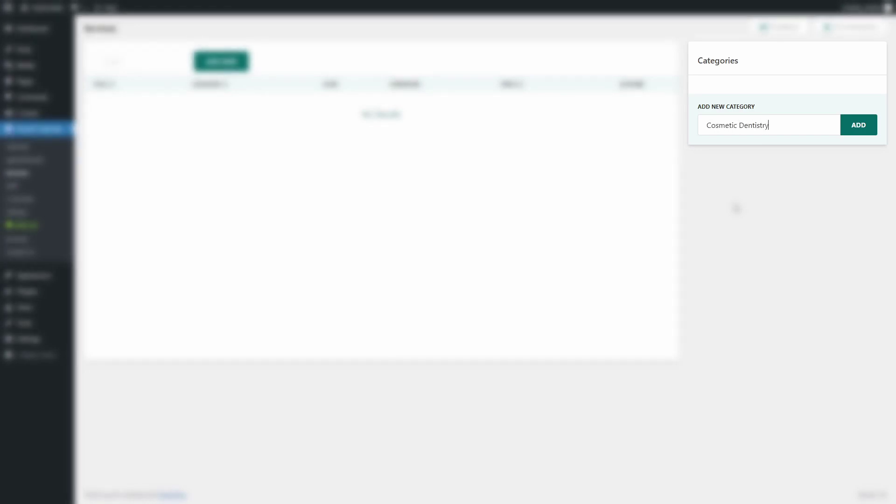
click(856, 133)
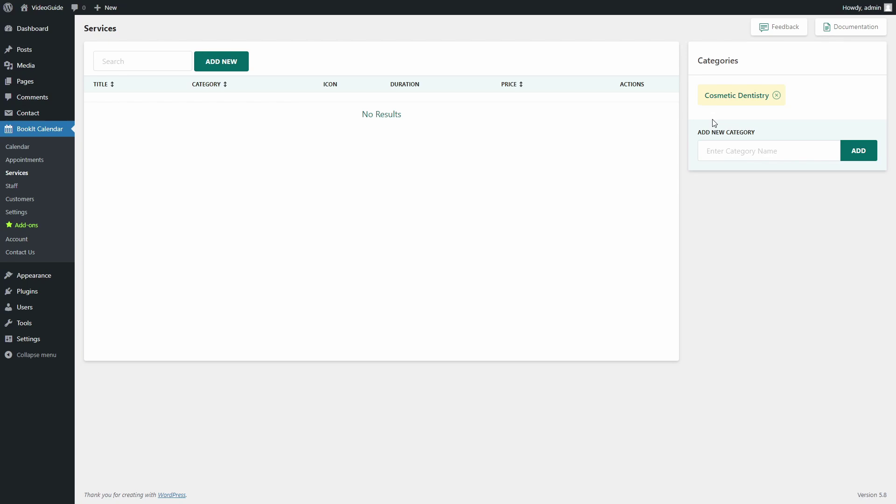
- Create the Teeth Whitening service in Cosmetic Dentistry with price 45 and the tooth image icon
click(202, 59)
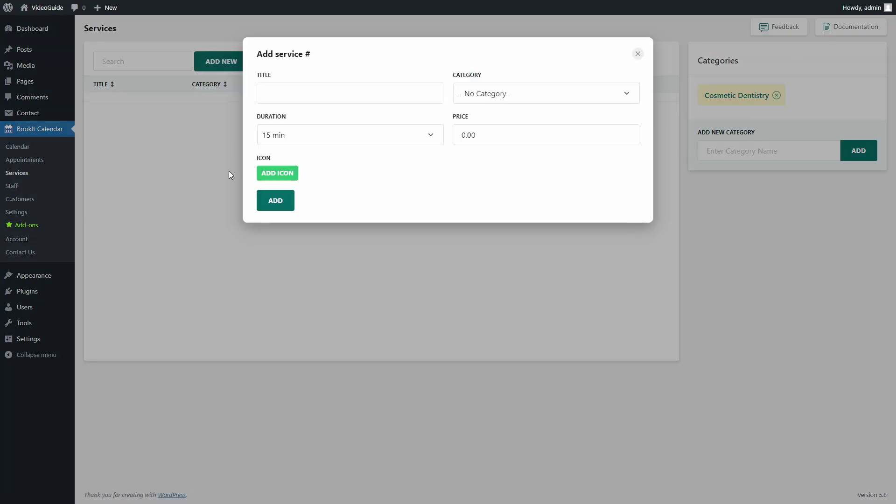
click(458, 98)
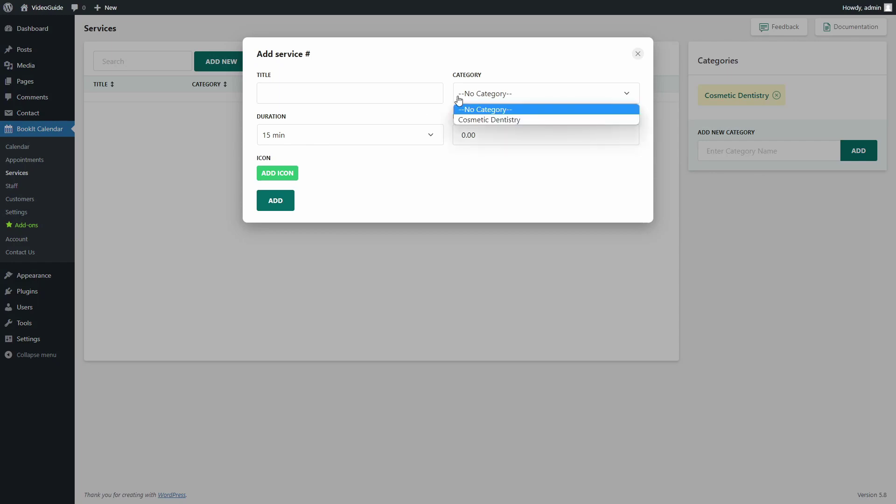
click(465, 120)
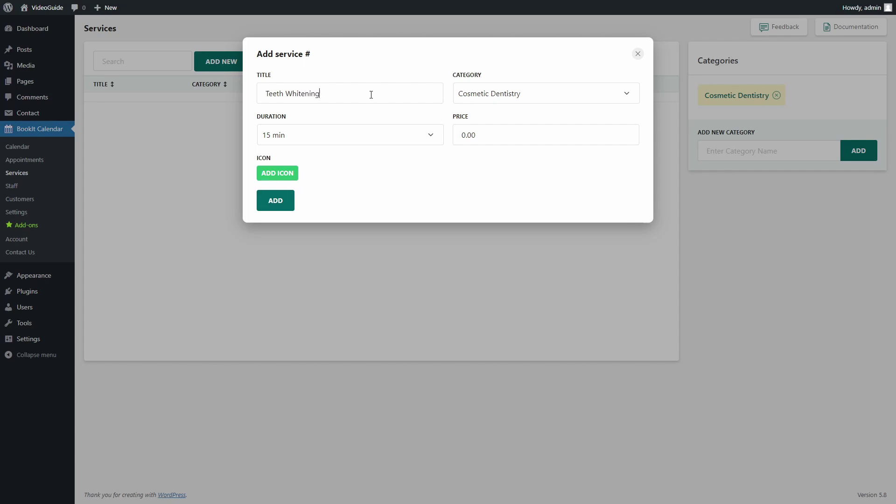
drag(479, 136, 443, 137)
text(45)
click(281, 177)
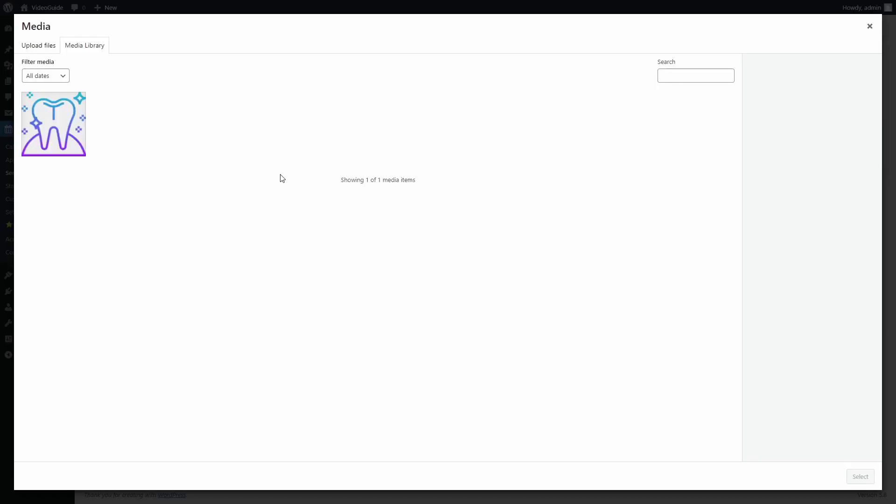
click(75, 139)
click(859, 475)
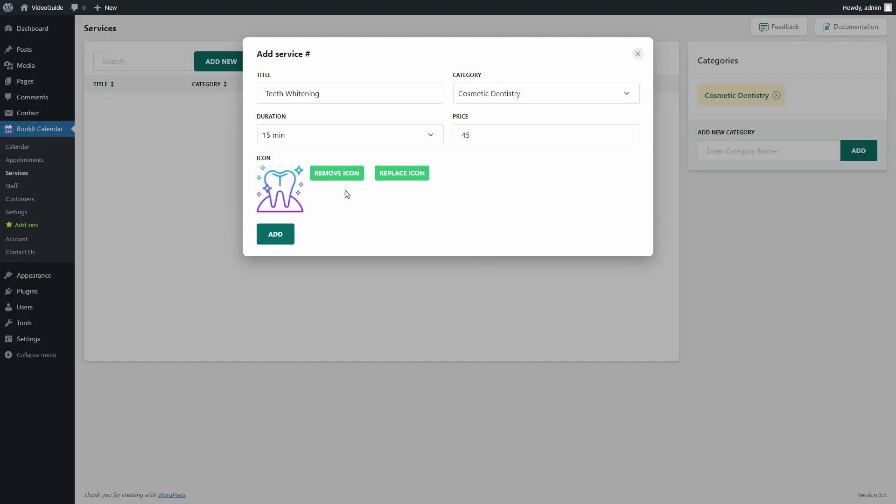
click(280, 242)
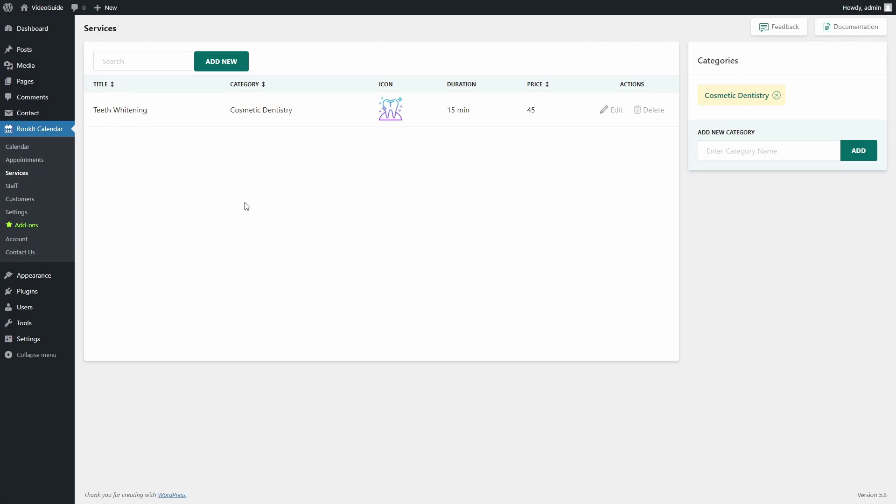
- Start a new staff member, entering the staff member's full name and e-mail
click(13, 188)
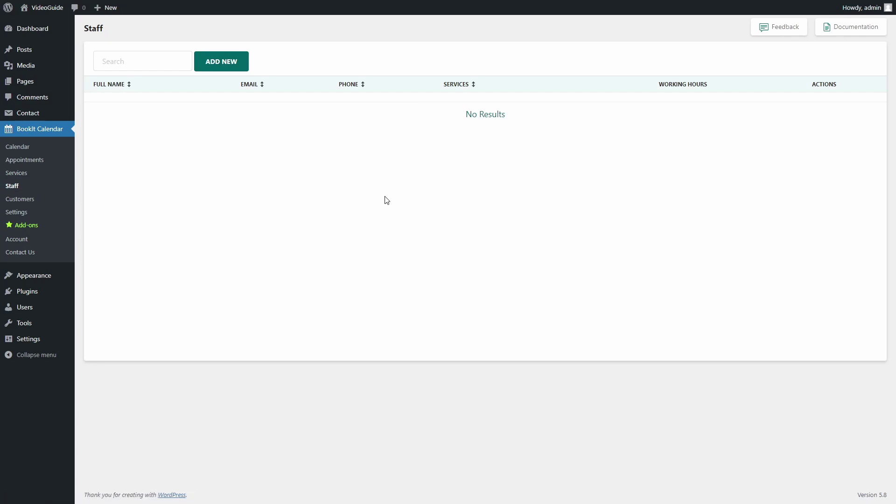
click(240, 62)
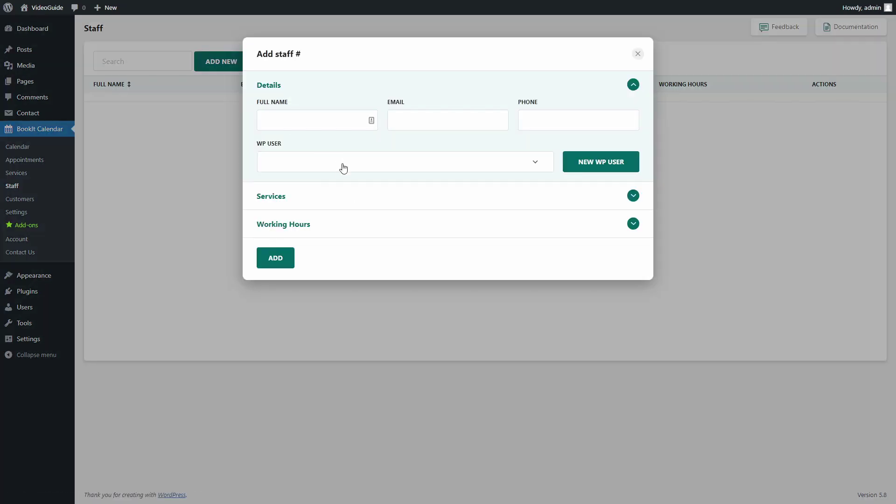
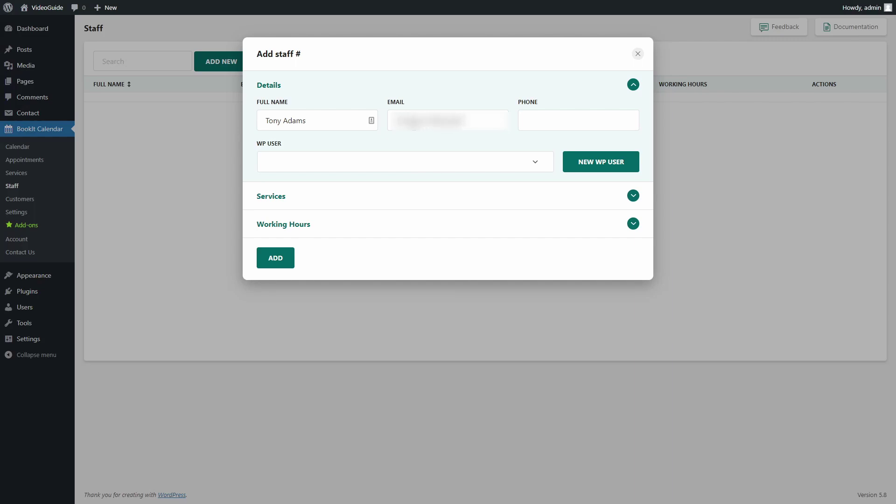
text(com)
- Create a new WordPress user for the staff member and enter its password
click(538, 166)
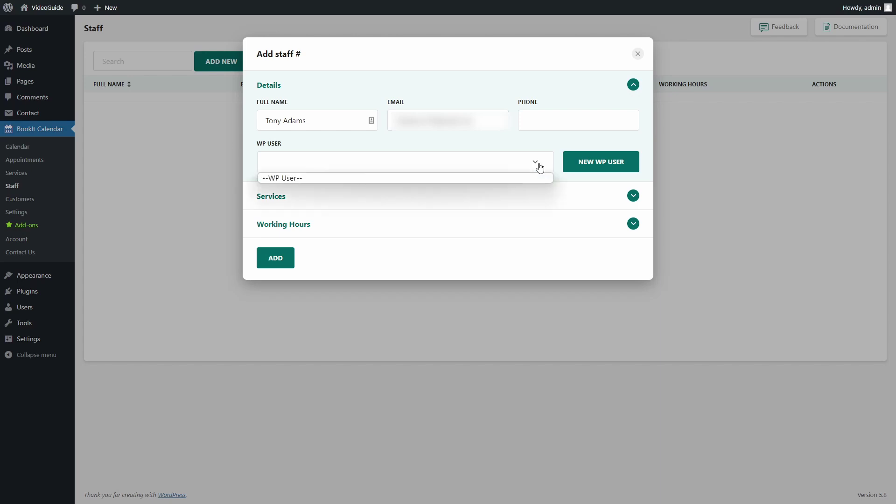
click(532, 167)
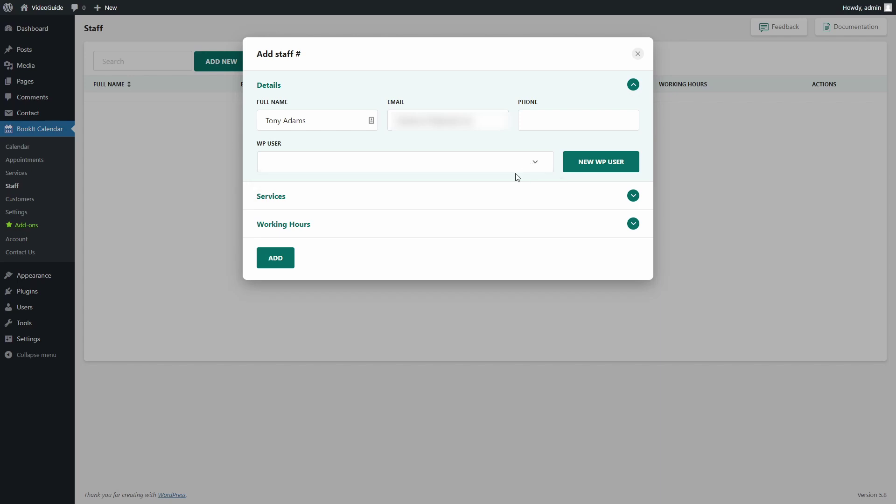
click(595, 172)
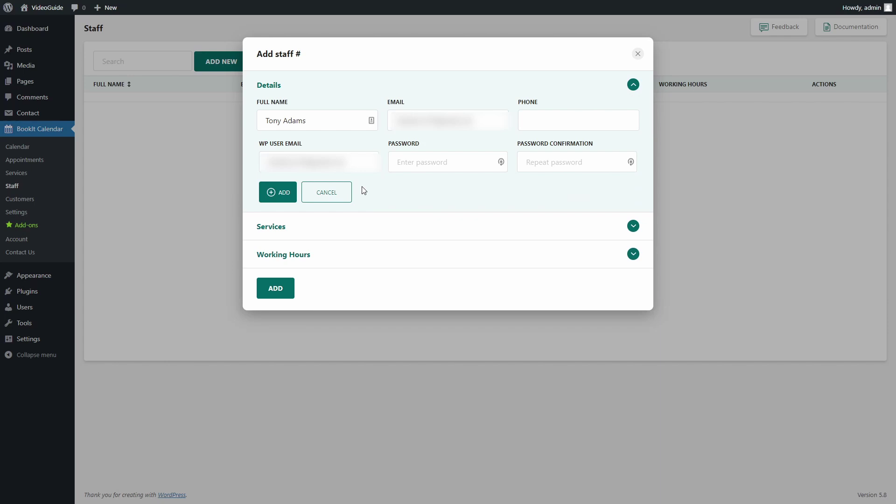
click(397, 162)
text(•••)
- Confirm the new user's password and highlight its Bookit Staff role
click(580, 164)
text(•••)
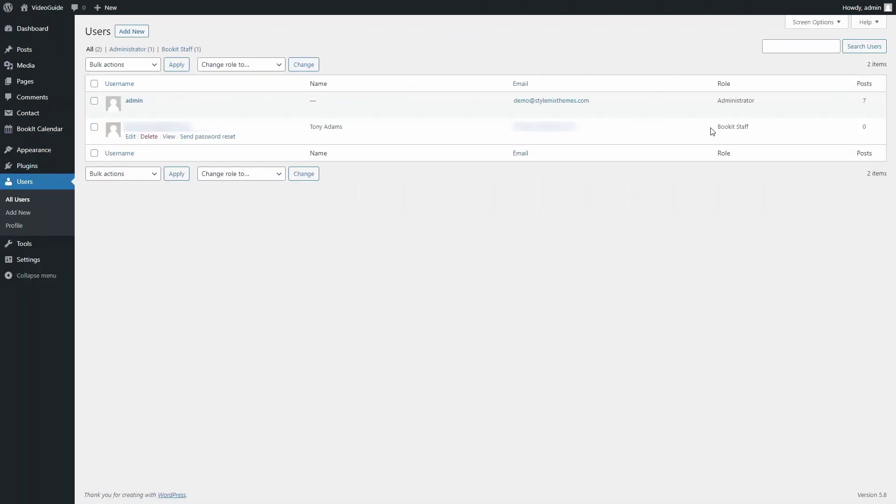
drag(712, 131, 757, 134)
click(762, 136)
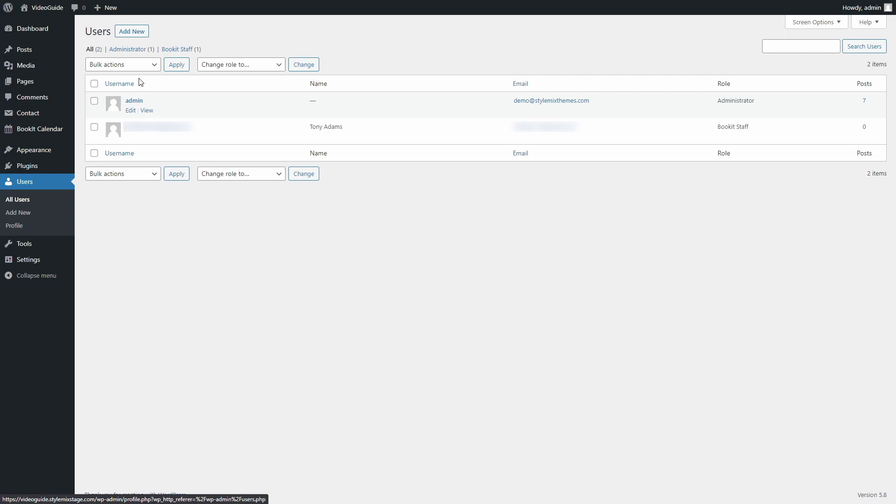
- Set Bookit Staff as the role for a new user, then review the staff user's profile roles
click(140, 32)
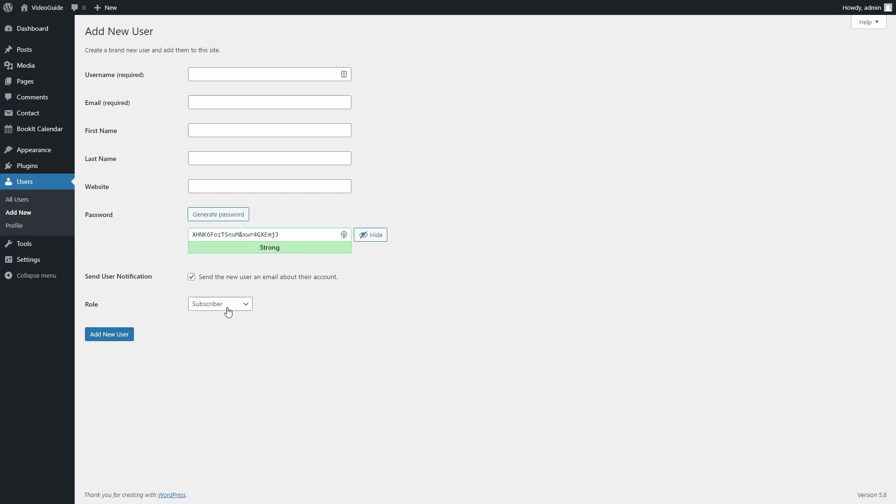
click(244, 304)
click(255, 322)
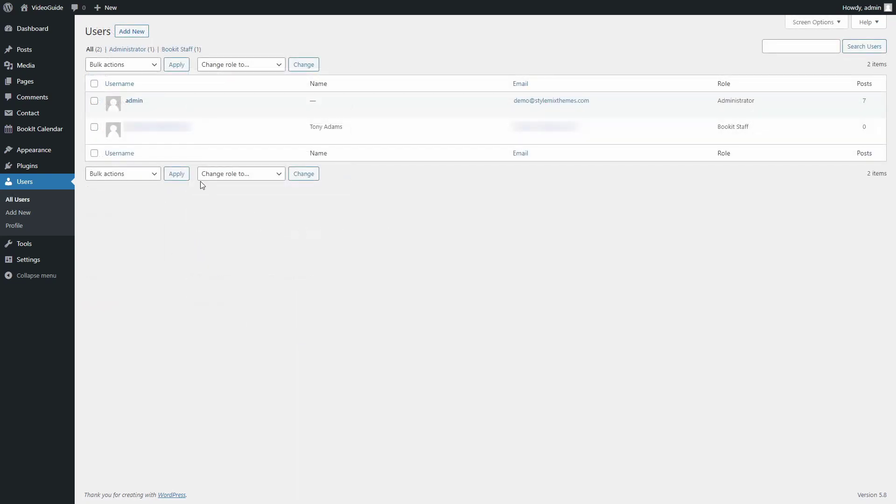
mouse_move(150, 135)
click(131, 137)
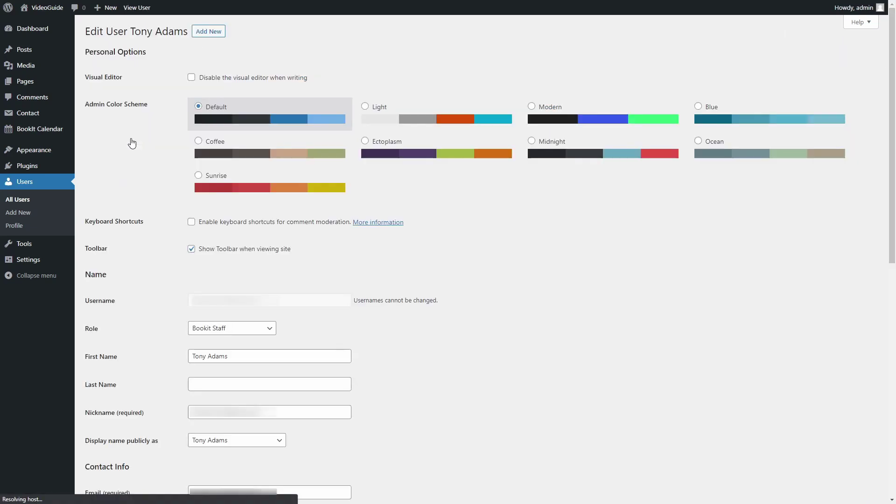
scroll(320, 281, down, 2)
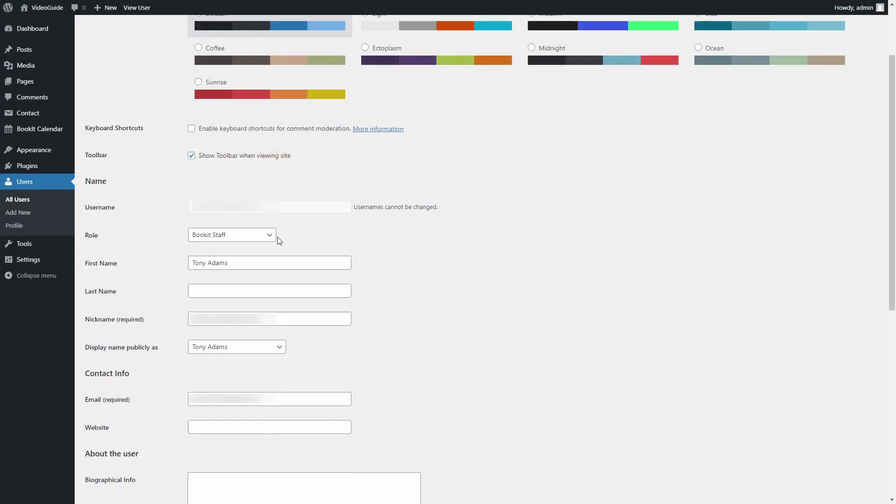
click(271, 238)
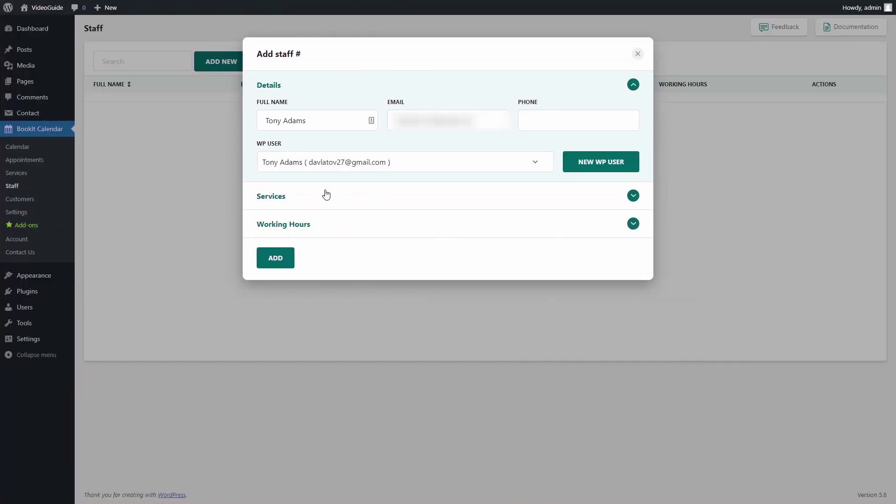
- Assign Teeth Whitening to the staff member at a price of 40.00
click(487, 195)
click(301, 142)
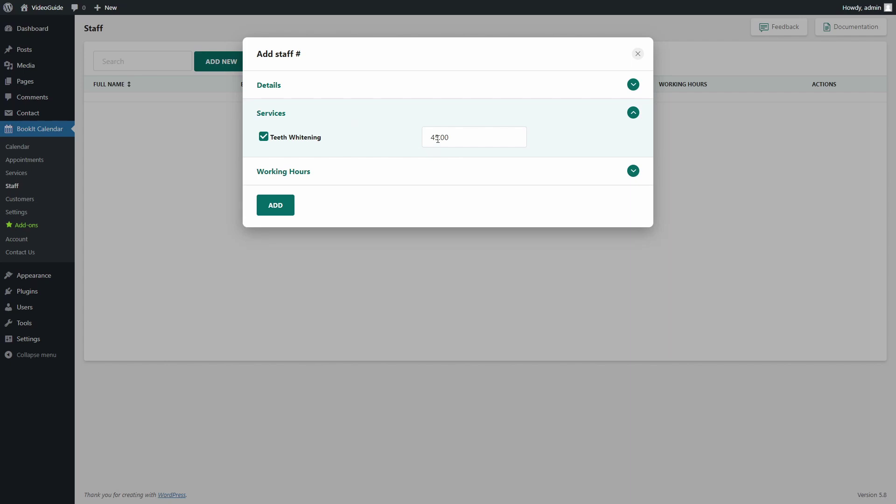
drag(436, 136, 514, 142)
text(0.00)
- Keep Saturday off and no lunch break in working hours, then save the staff member
click(484, 171)
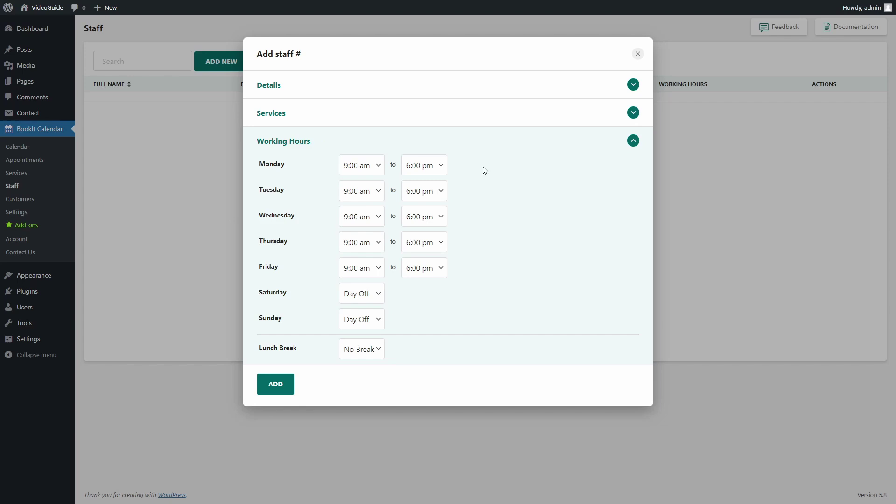
click(379, 299)
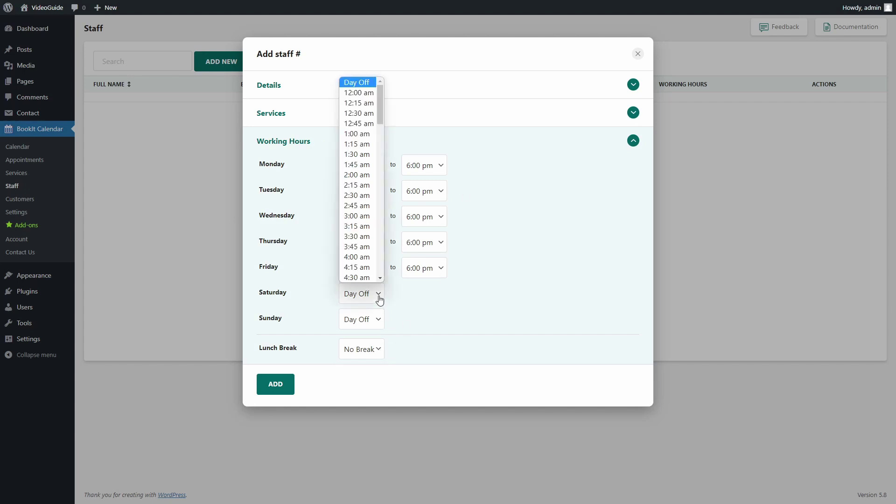
click(378, 299)
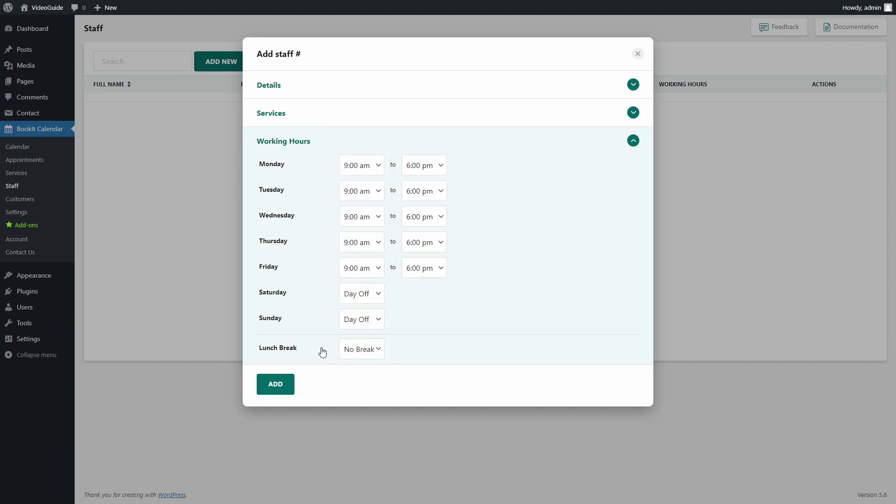
click(363, 354)
click(362, 354)
click(290, 386)
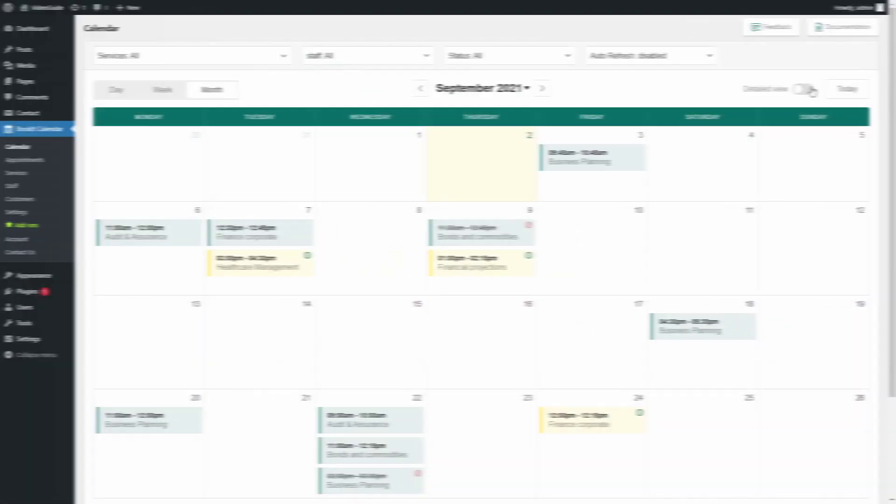
- Toggle the September 2021 calendar's Detailed view on and off and scroll through it
click(804, 89)
click(804, 89)
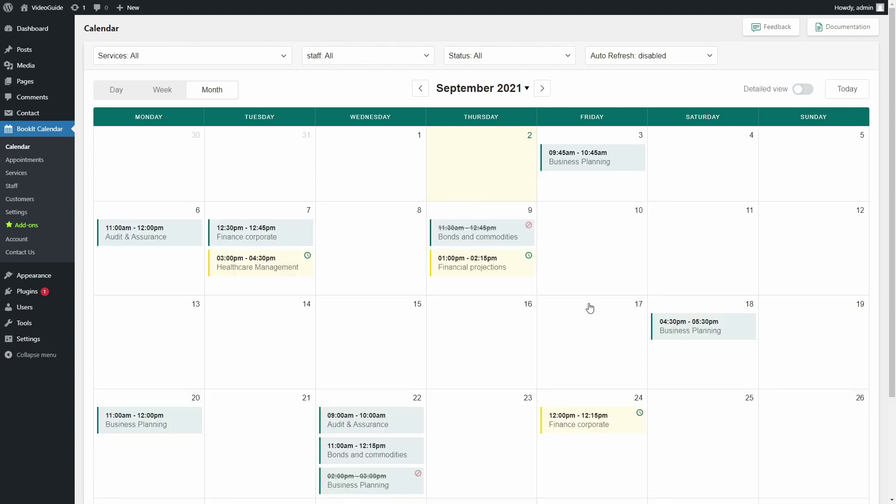
scroll(438, 356, down, 3)
scroll(442, 354, up, 3)
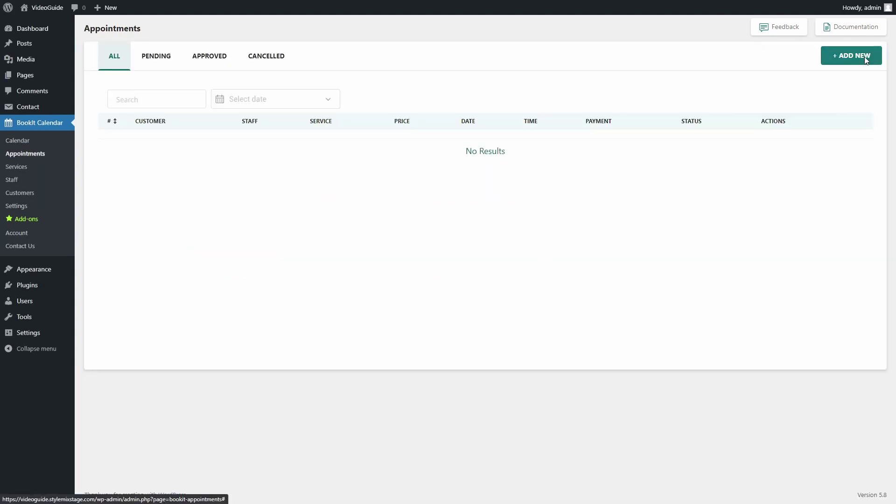
- Start a new appointment for Teeth Whitening with the staff member
click(865, 60)
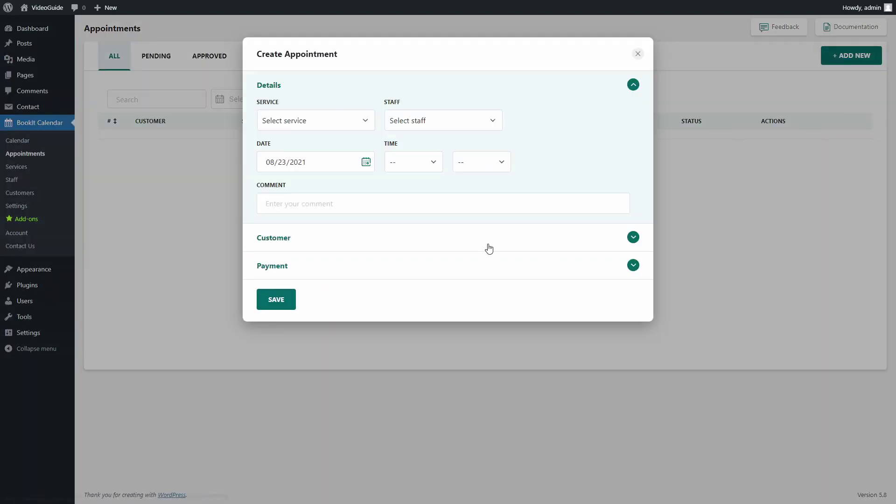
click(352, 124)
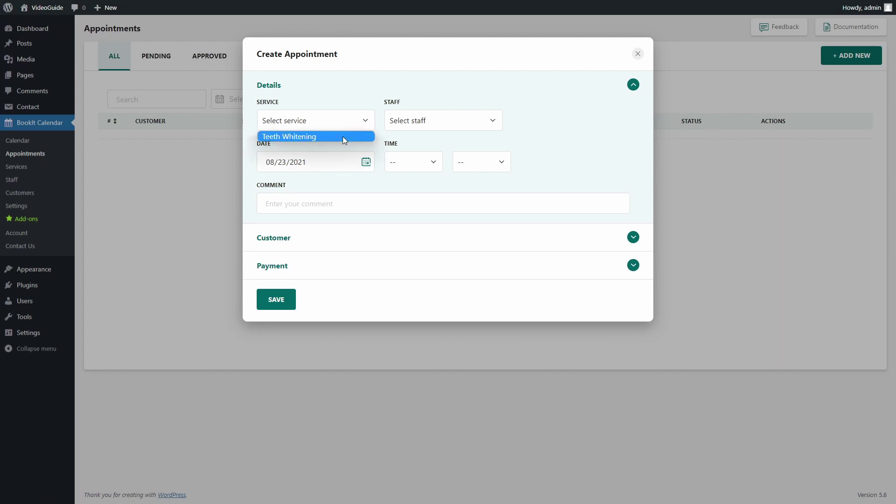
click(342, 137)
click(458, 117)
click(448, 147)
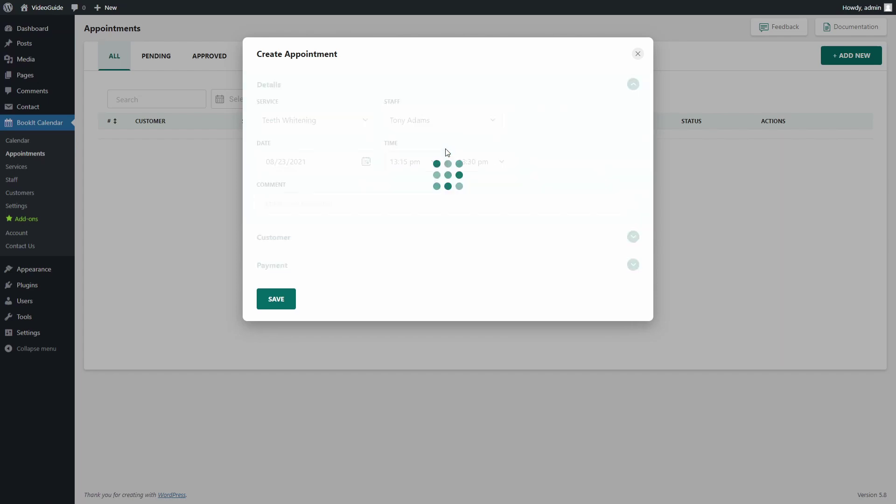
- Set the appointment date to 08/25/2021 and keep the 13:15 pm start time
click(282, 162)
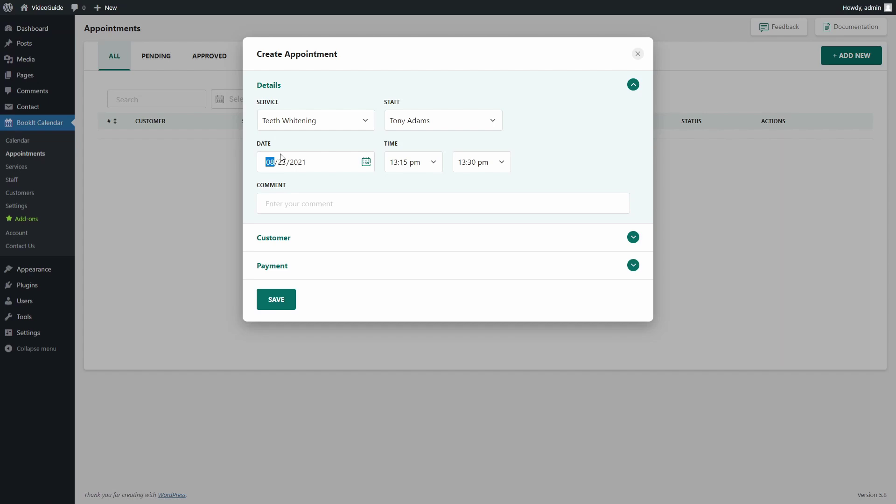
click(282, 162)
text(25)
click(426, 161)
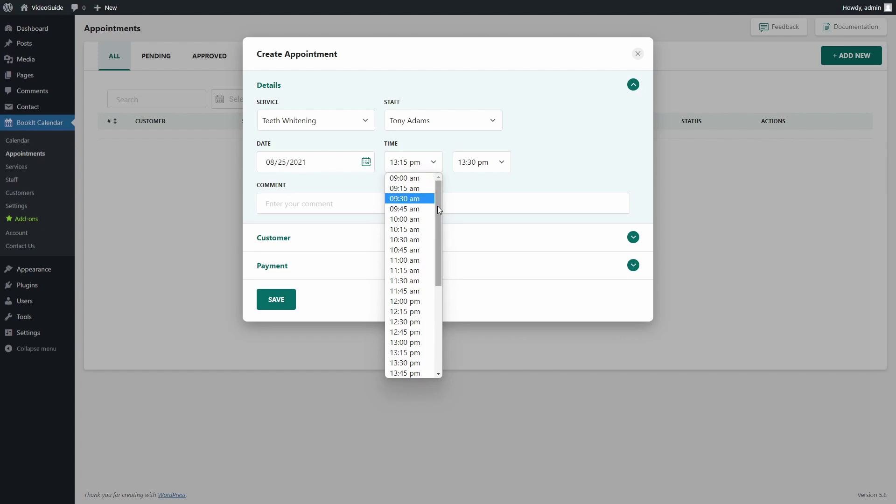
click(477, 189)
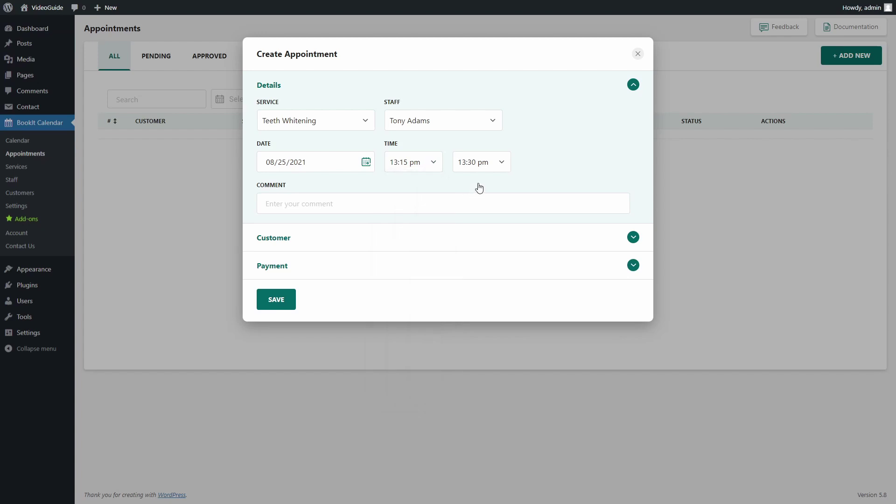
- Start a new customer on the appointment, entering the customer's full name and e-mail
click(402, 240)
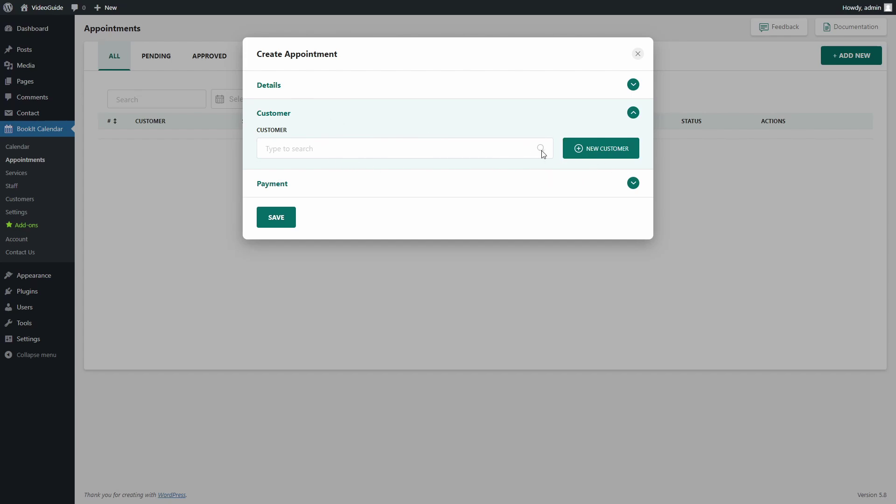
click(605, 152)
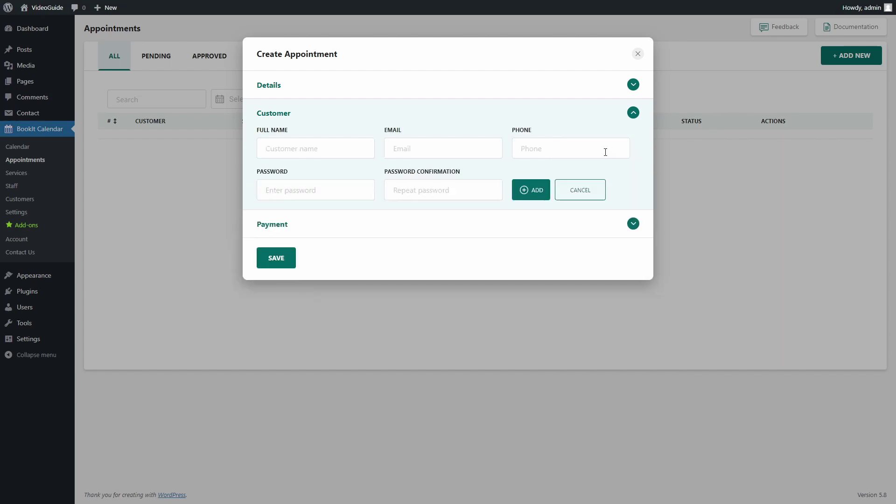
click(344, 142)
text(John Doe)
click(413, 157)
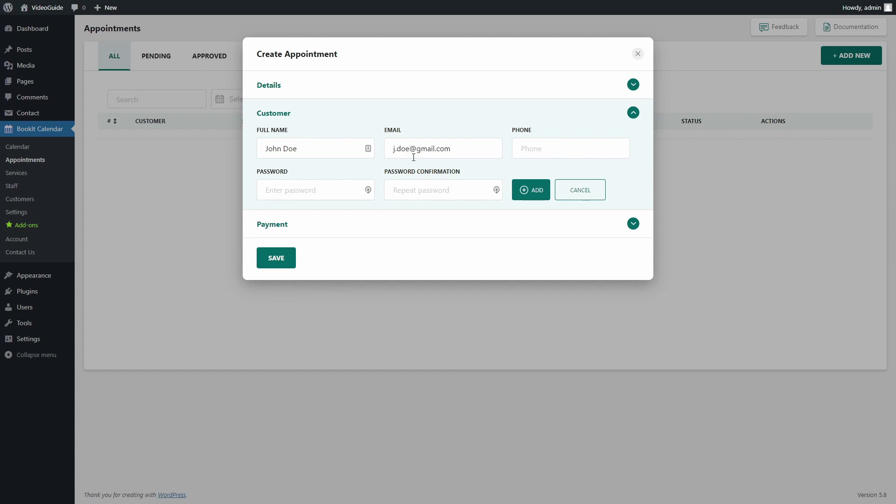
- Enter and confirm the customer's password, then add the customer
click(339, 196)
text(passwor)
click(441, 188)
text(pa)
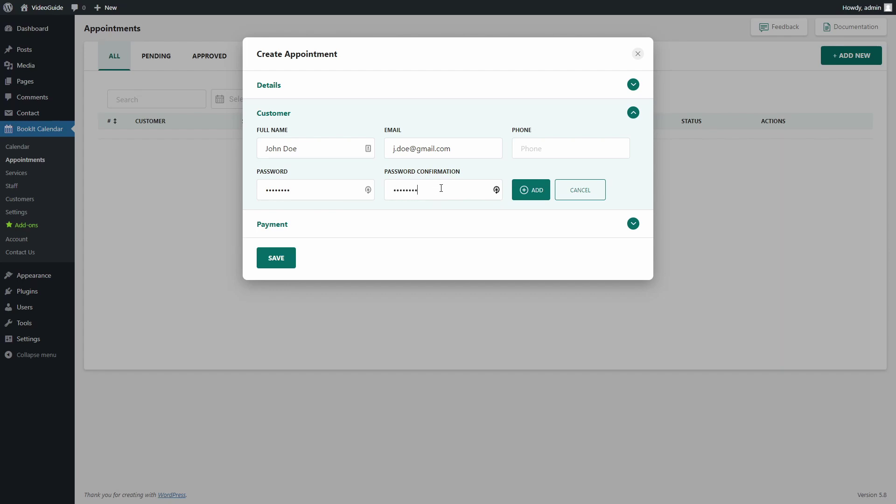
text(ssword)
click(534, 190)
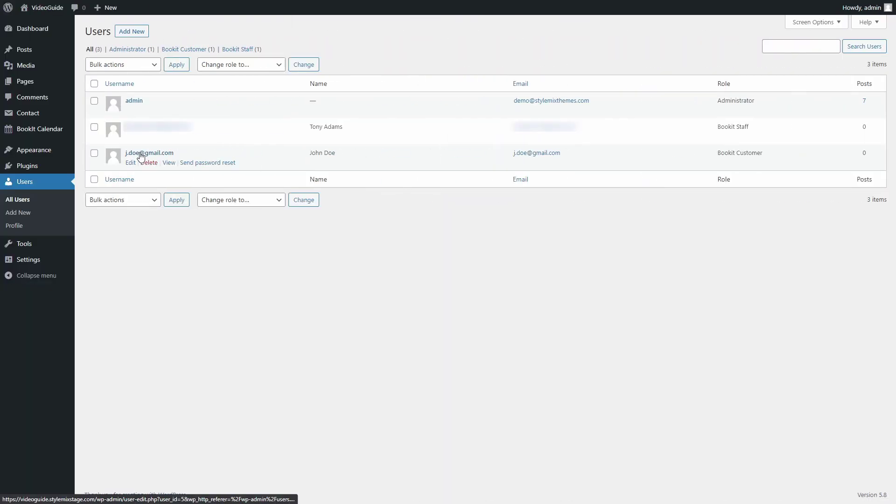
- On Users > Add New, enter the customer's username and choose the Bookit Customer role
click(132, 32)
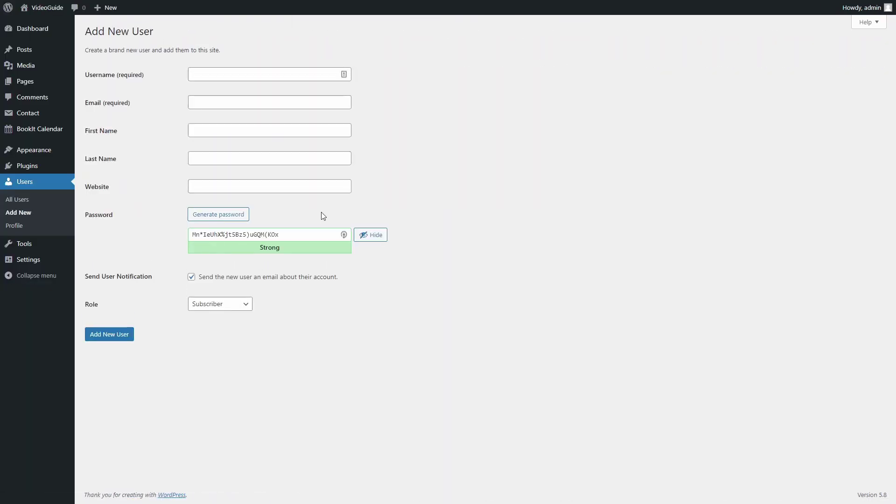
click(257, 77)
text(Jill )
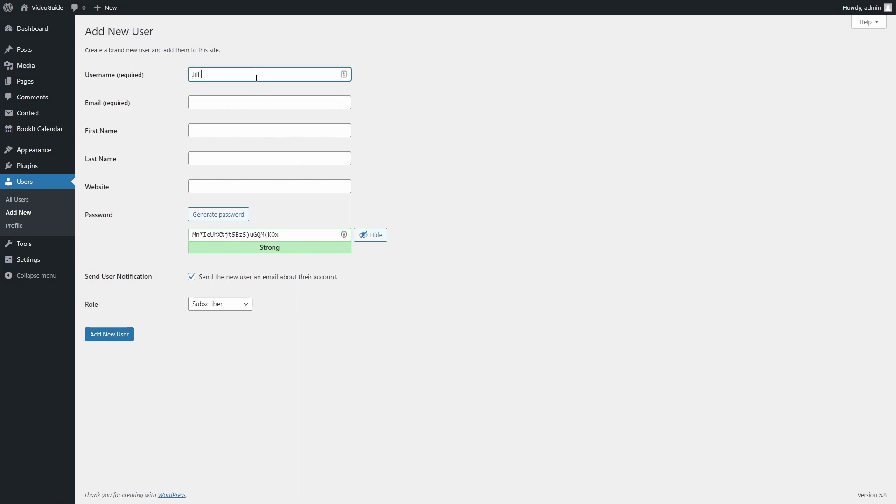
text(Doe)
click(227, 303)
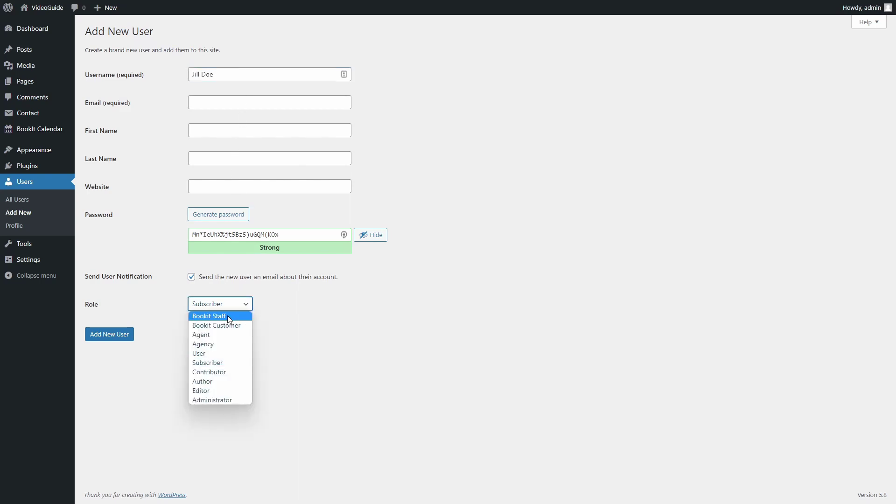
click(215, 323)
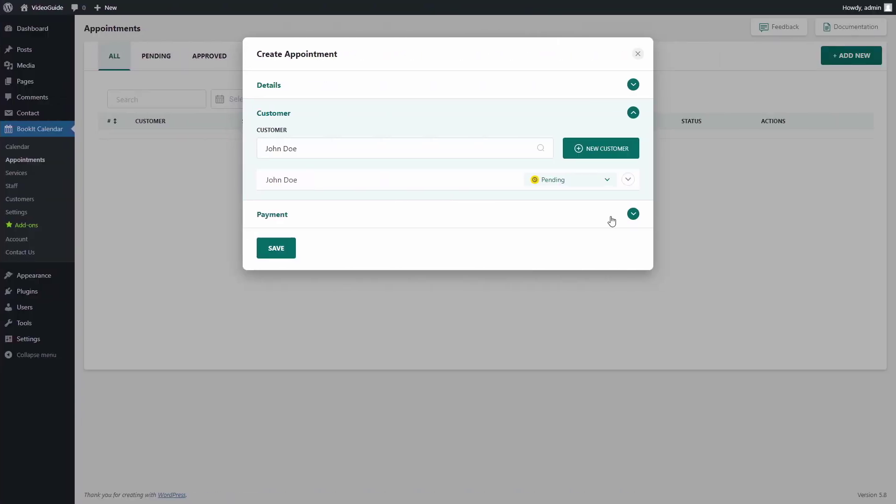
- Save the Teeth Whitening appointment with its local $40 payment left as Pending
click(632, 214)
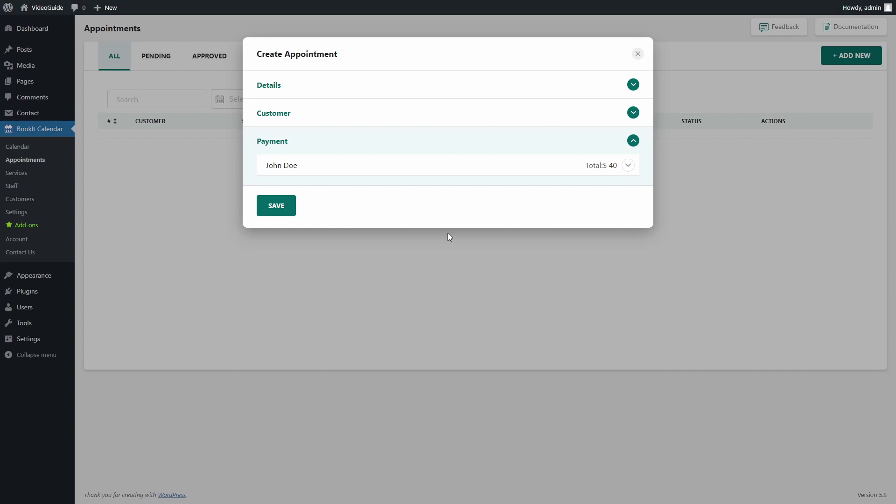
click(627, 166)
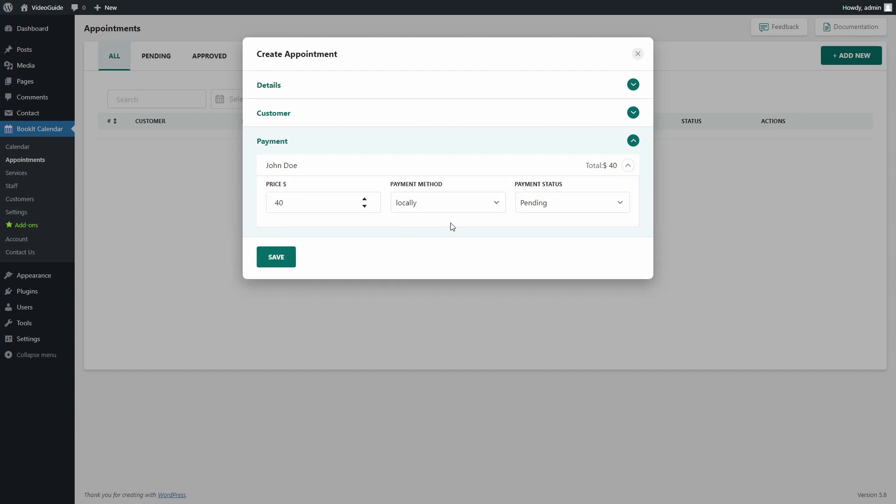
click(620, 204)
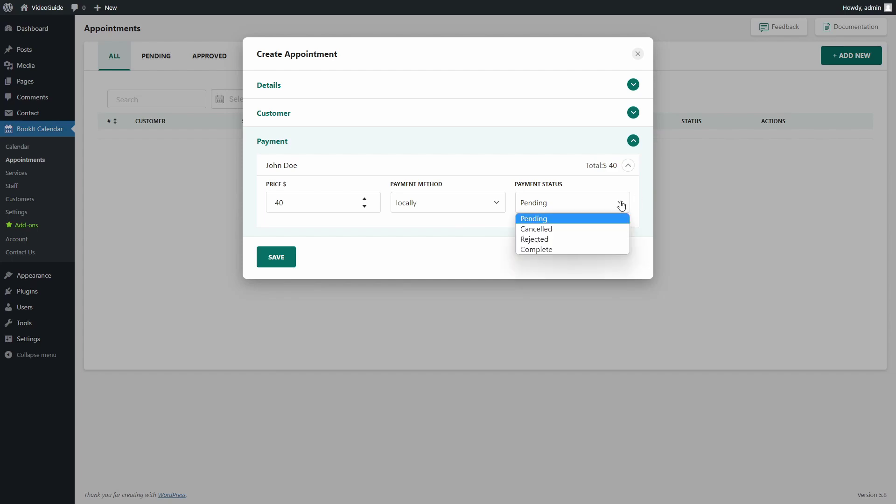
click(620, 204)
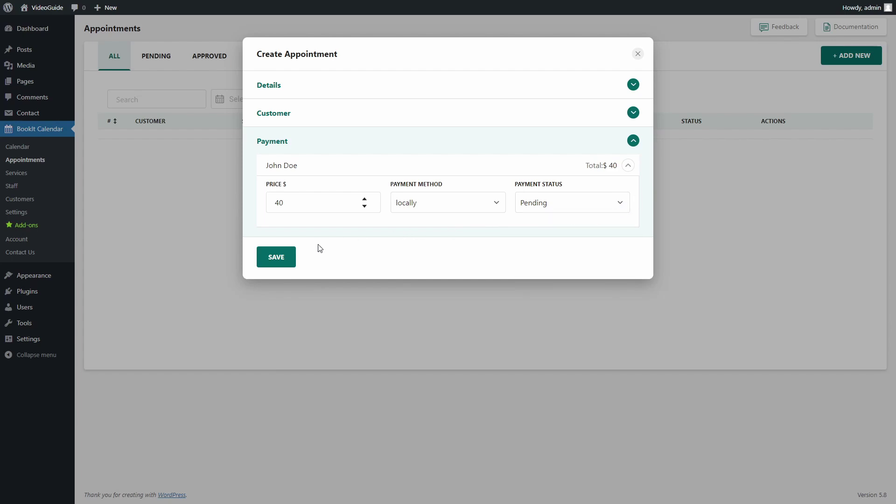
click(276, 257)
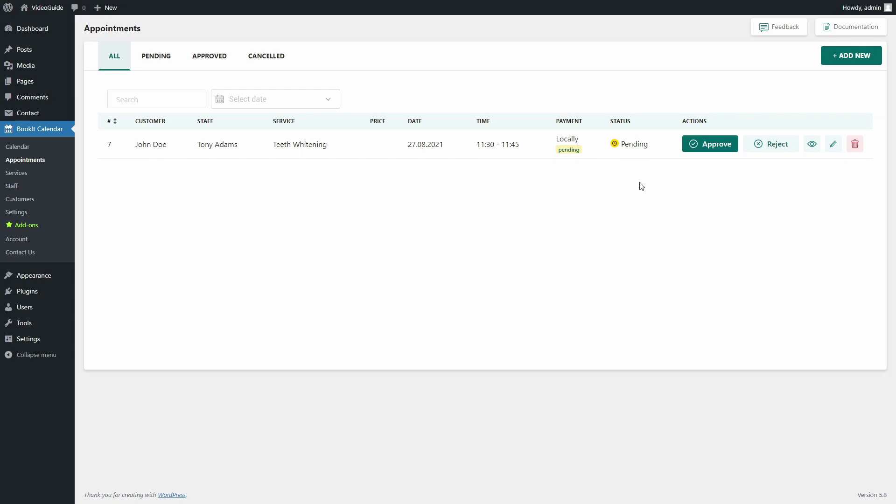
- Approve pending appointment #7 in the appointments list
click(708, 145)
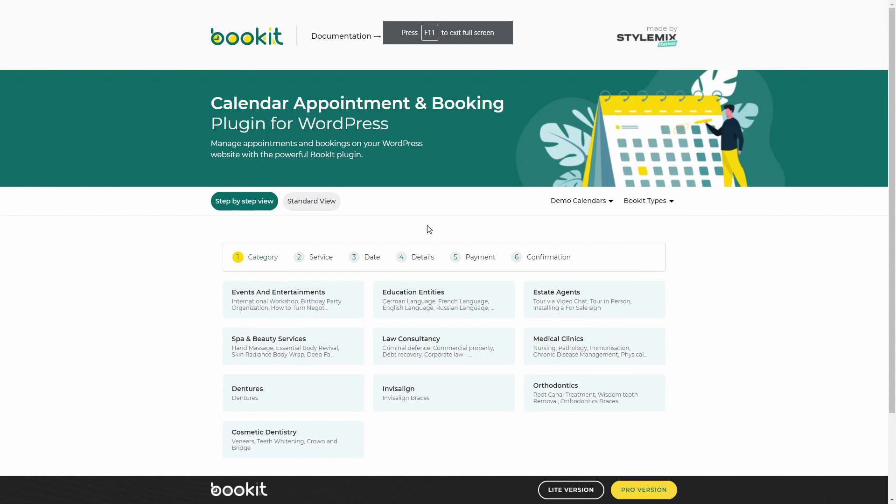
scroll(481, 236, down, 2)
scroll(479, 237, up, 1)
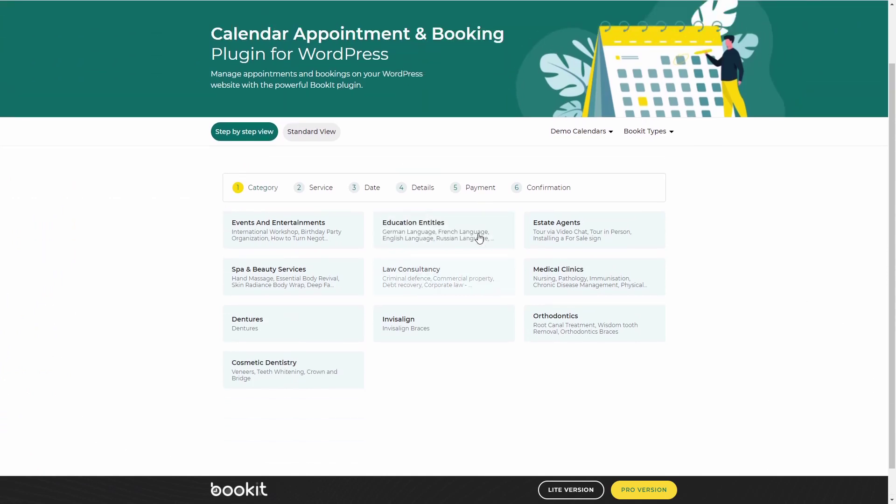
scroll(479, 238, up, 2)
scroll(446, 227, down, 1)
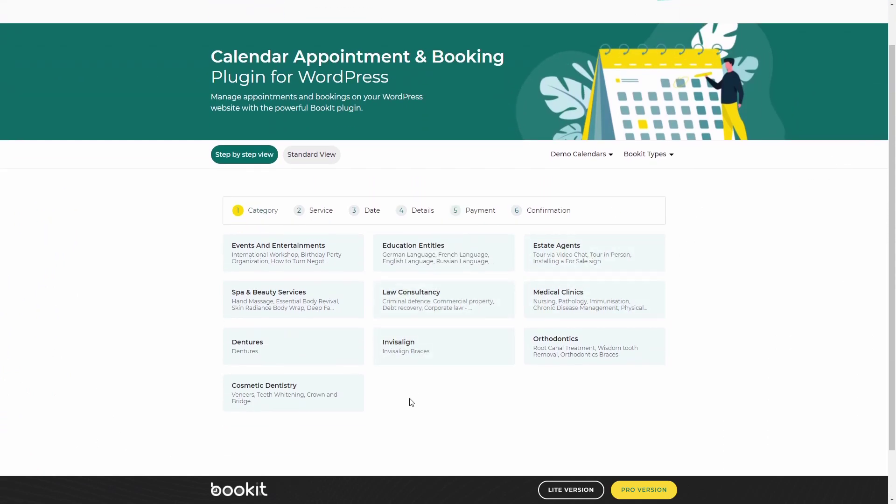
- Preview the booking form's Standard View, then return to the Step by step view
click(312, 162)
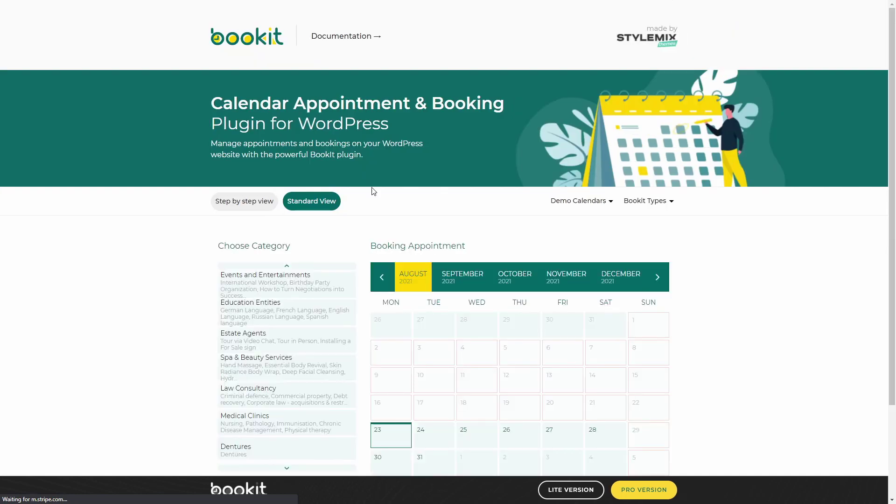
scroll(361, 265, down, 3)
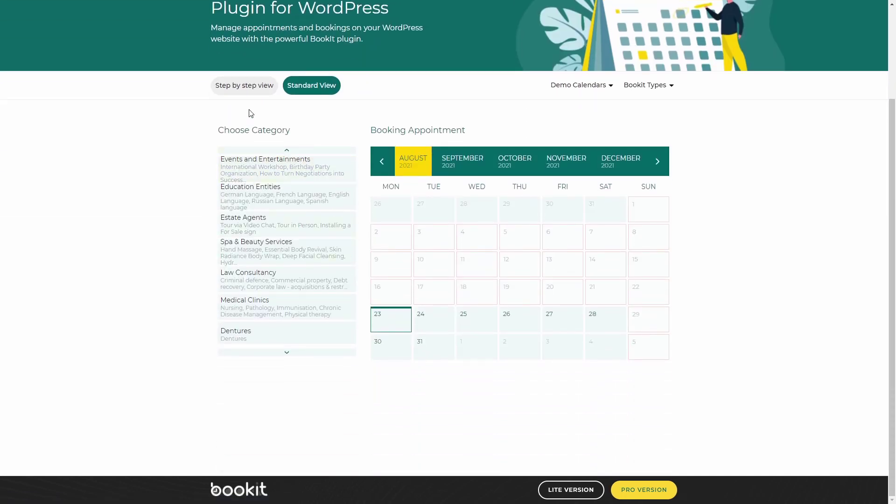
click(243, 87)
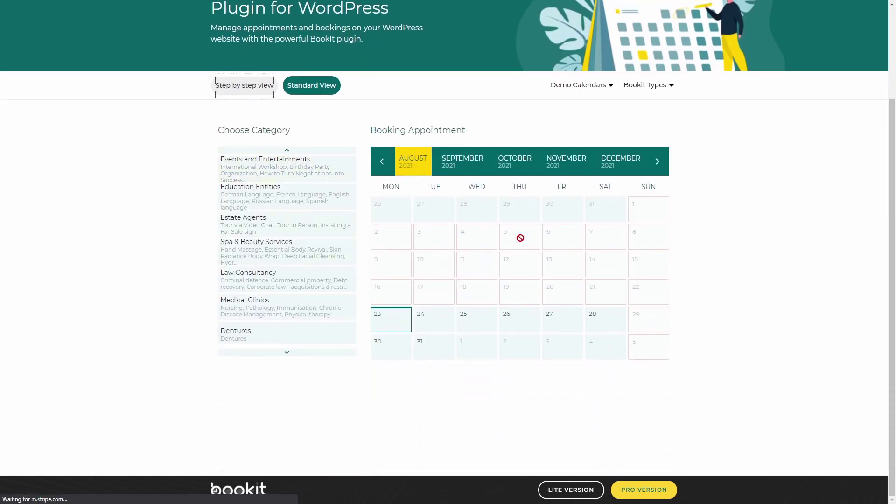
scroll(519, 263, down, 3)
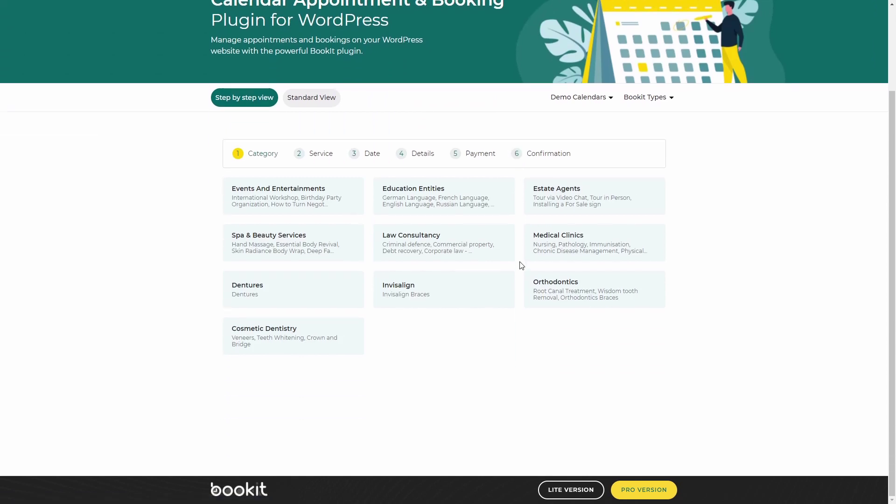
- Choose Cosmetic Dentistry > Teeth Whitening on 27 August 2021 at 14:15pm and continue
click(321, 341)
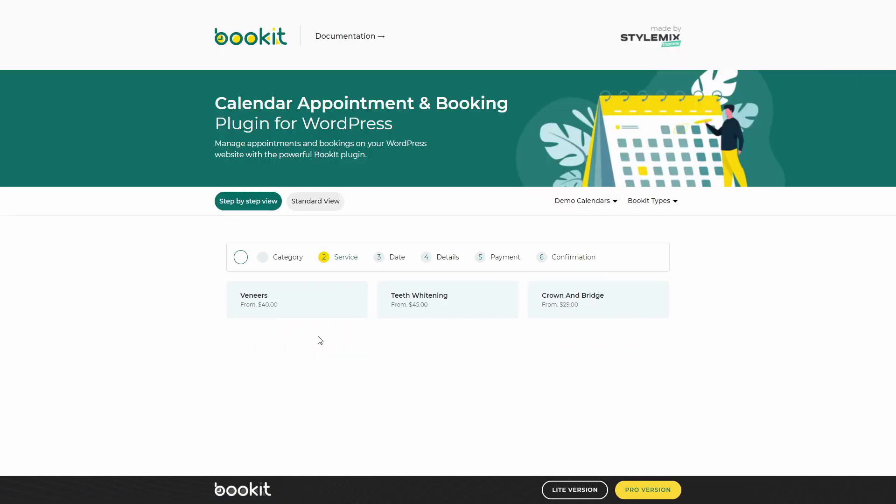
click(413, 307)
click(352, 316)
click(468, 345)
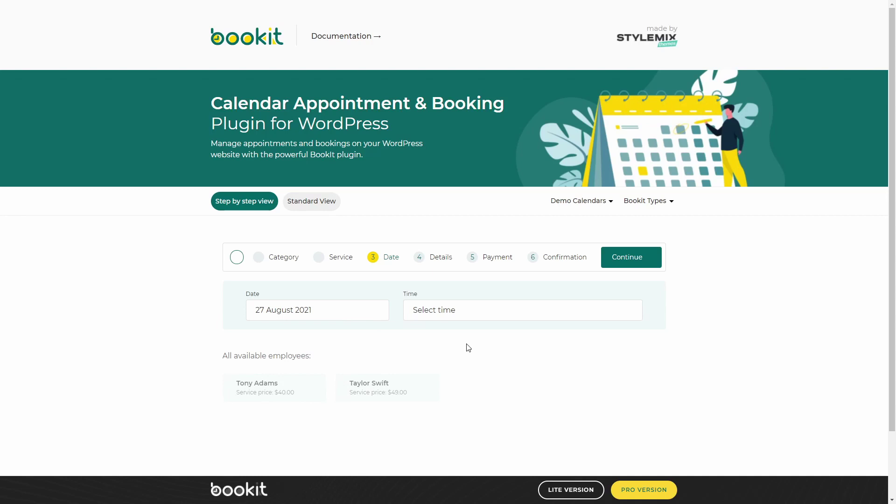
click(522, 312)
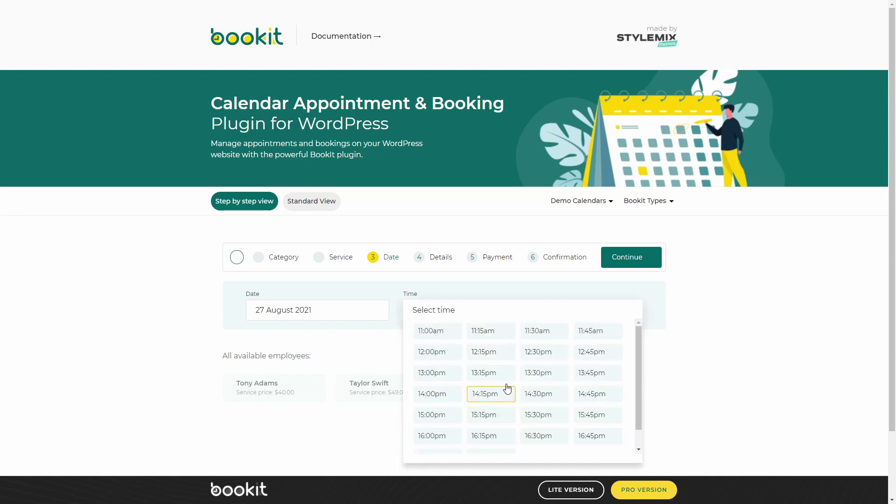
click(500, 382)
click(539, 330)
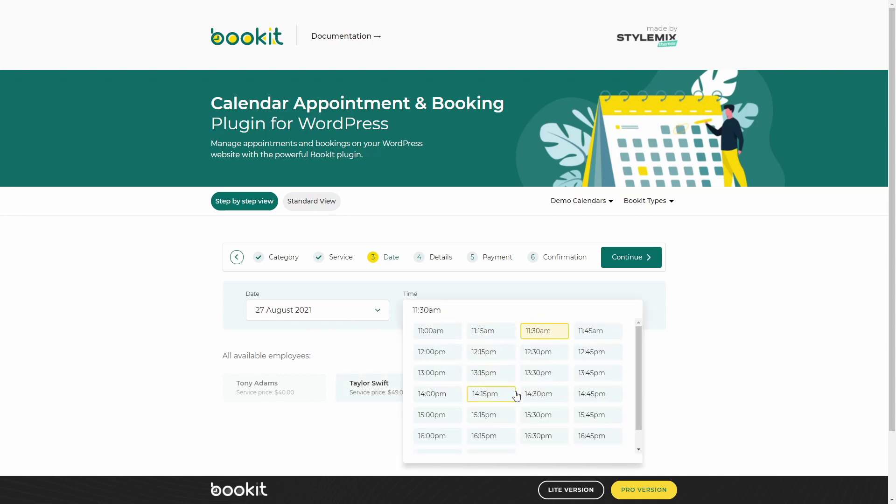
scroll(537, 233, down, 2)
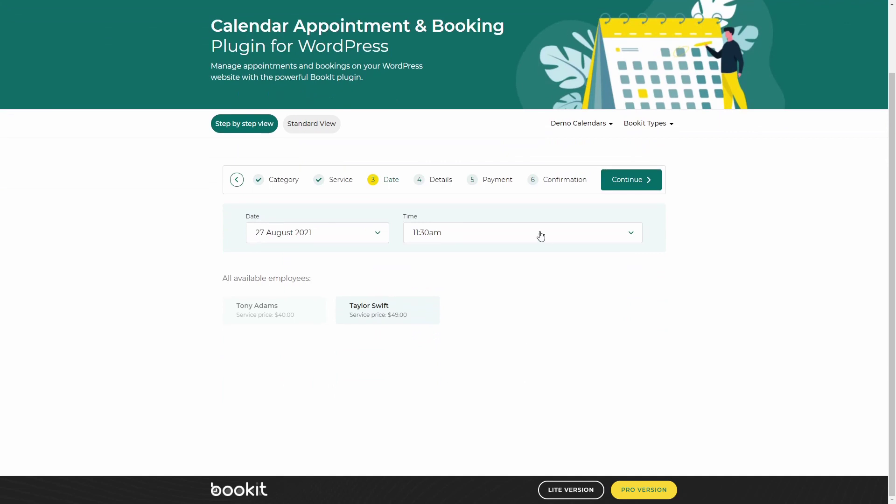
click(505, 240)
click(489, 319)
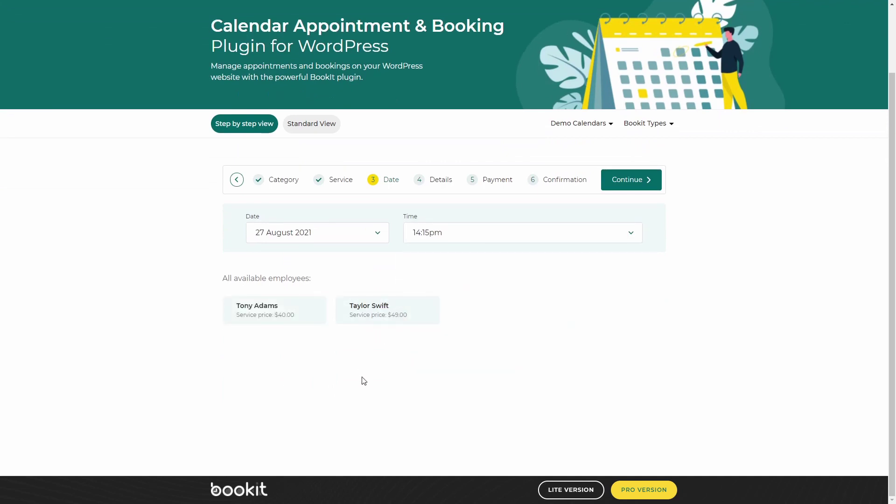
click(635, 179)
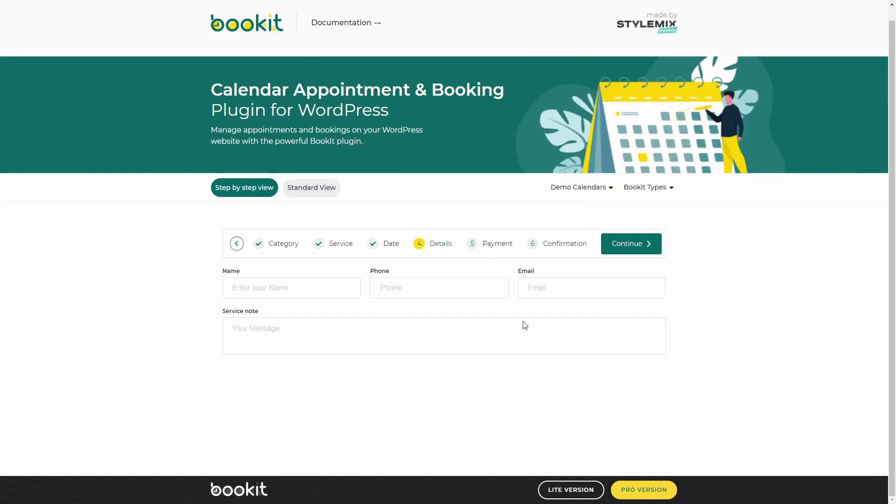
- Enter the customer's name and e-mail, choose Pay Locally, and send the booking request
click(330, 290)
text(John Doe)
click(607, 279)
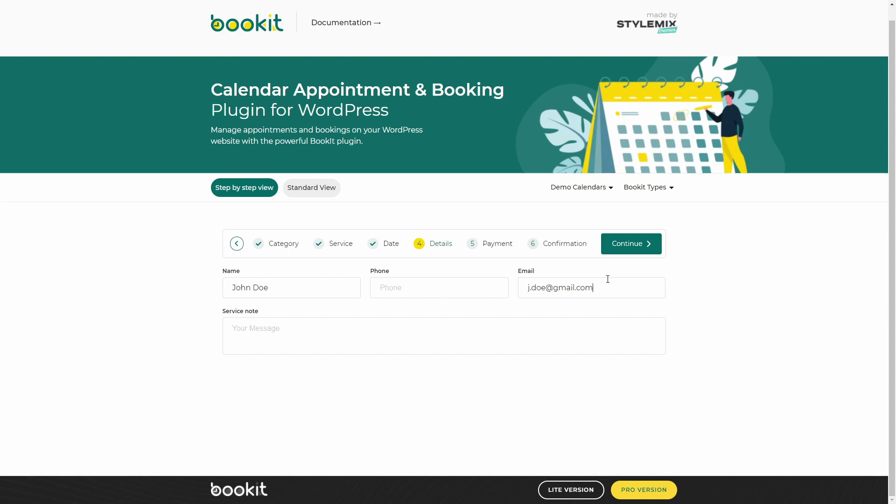
click(631, 244)
click(300, 314)
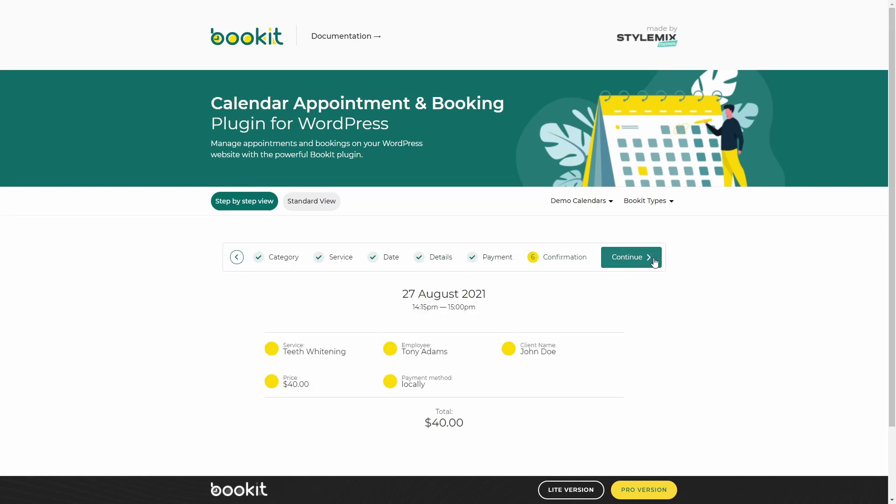
click(643, 261)
scroll(583, 317, down, 3)
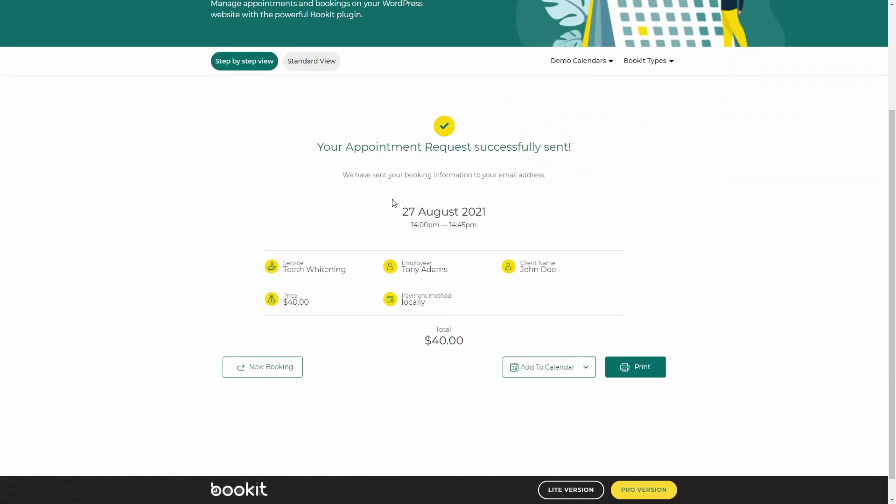
scroll(573, 308, up, 2)
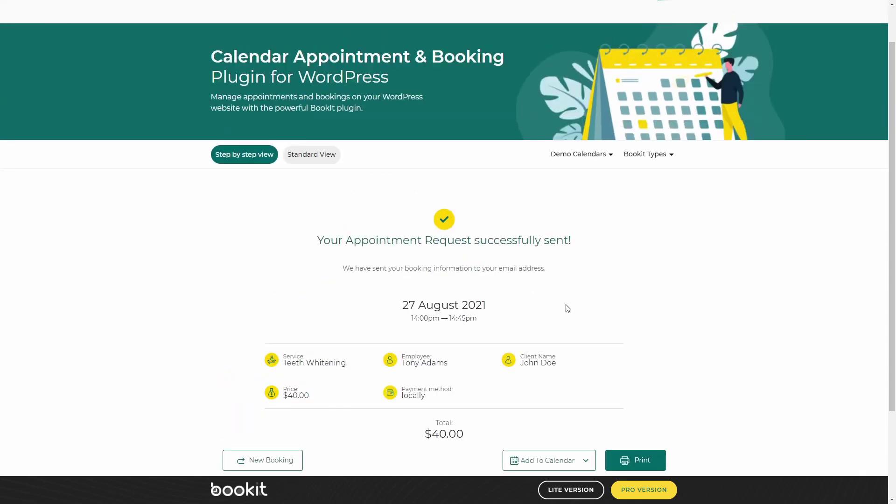
- In Standard View, pick 27 August, Cosmetic Dentistry > Teeth Whitening, and the 16:00 – 16:45 slot
click(319, 156)
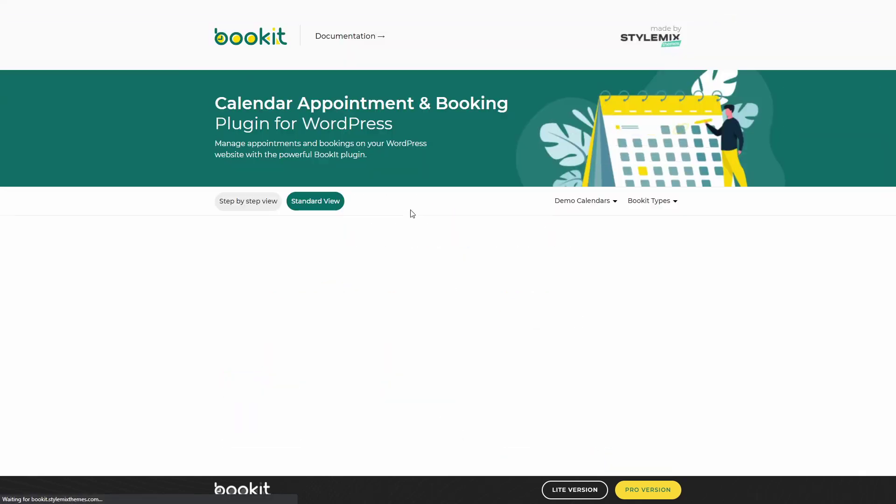
scroll(421, 233, down, 2)
click(559, 322)
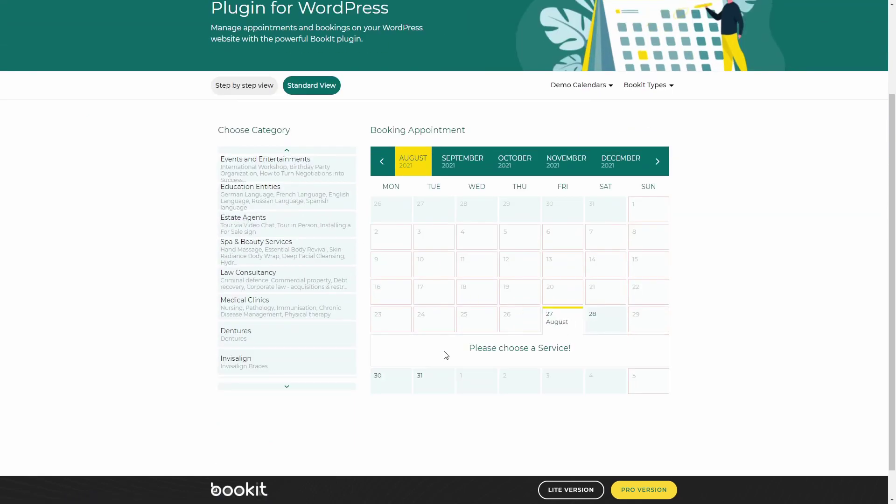
scroll(320, 230, up, 2)
scroll(298, 360, down, 3)
scroll(294, 355, down, 3)
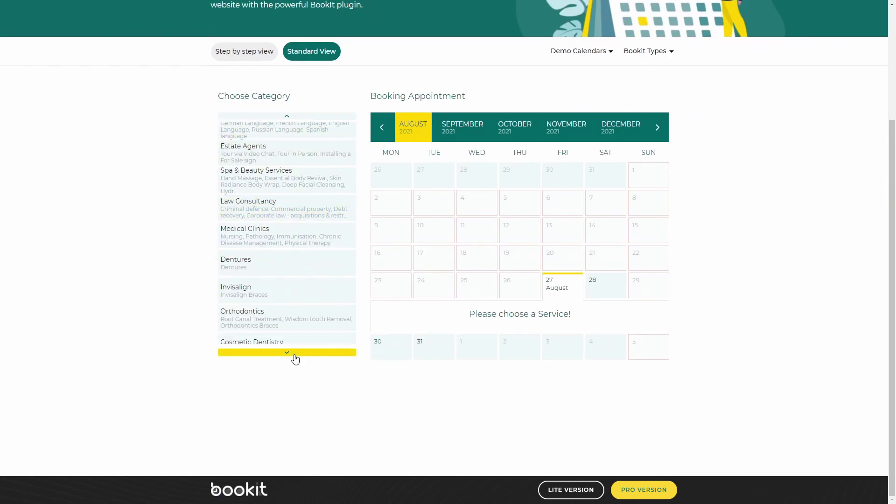
click(292, 268)
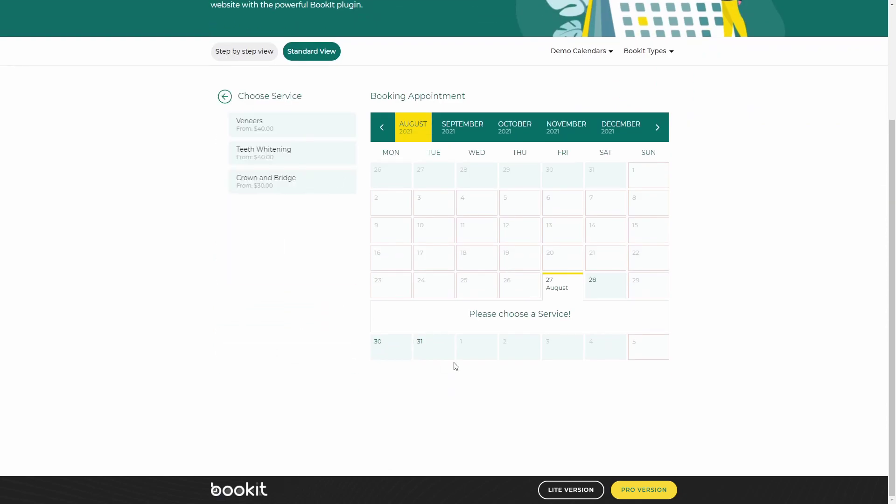
click(300, 155)
click(558, 329)
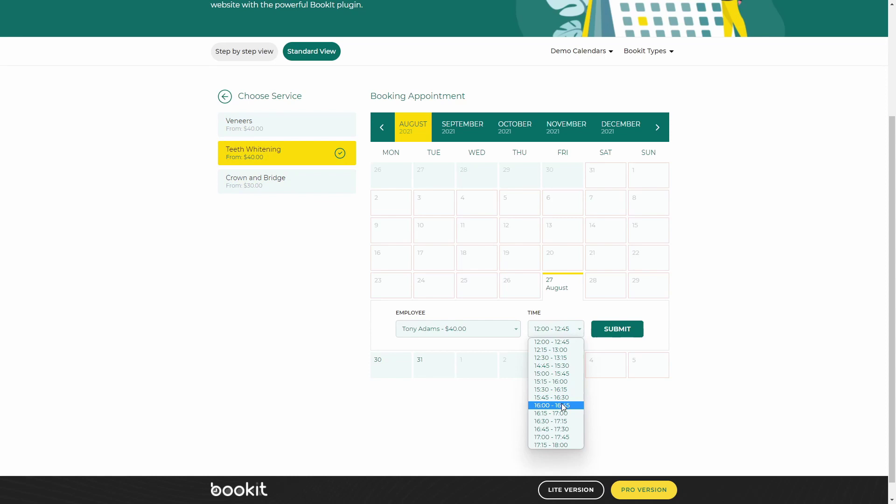
click(525, 386)
click(616, 329)
- Fill in the client's full name and e-mail and book the appointment
click(372, 226)
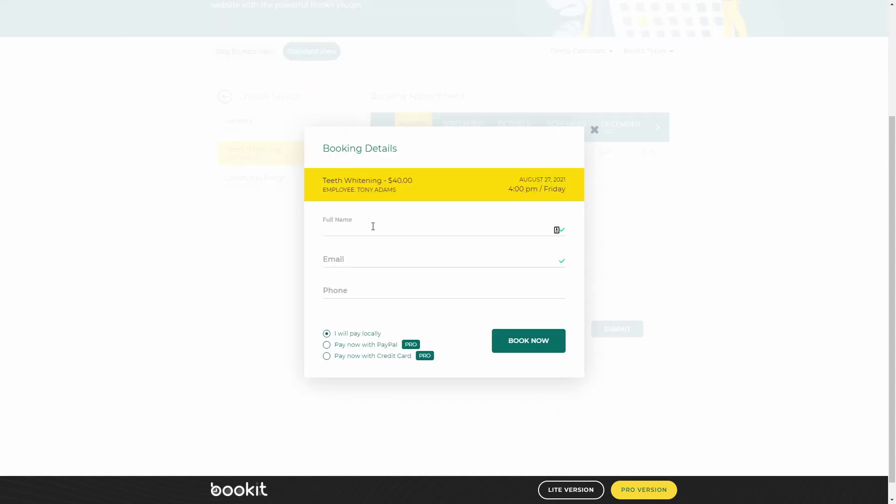
text(John Doe)
click(400, 260)
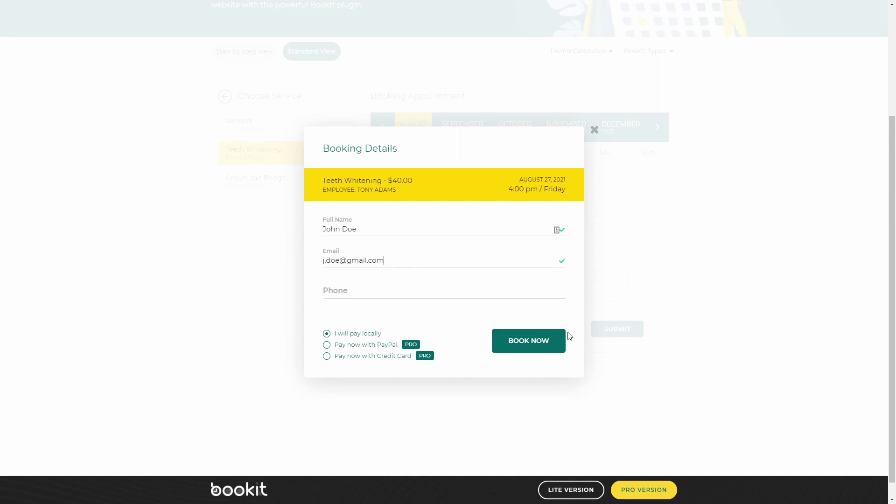
click(545, 339)
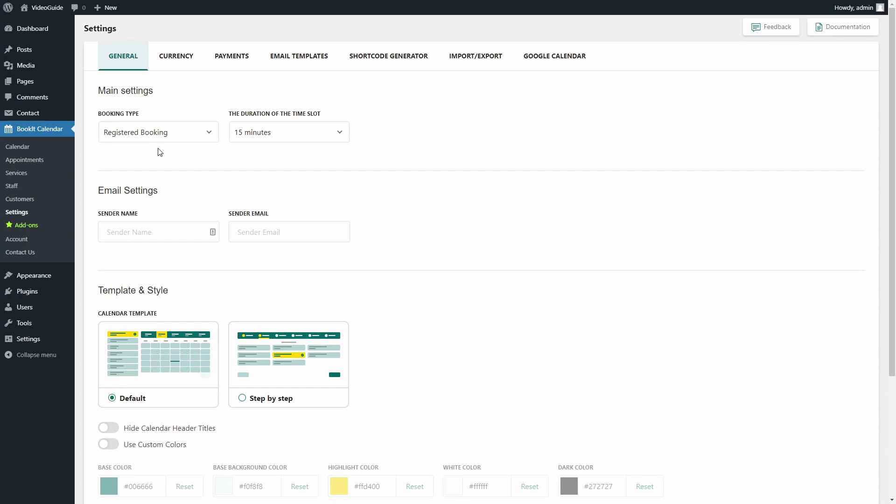
- Change the Booking Type to Guest Booking, then reopen the booking type choices
click(205, 134)
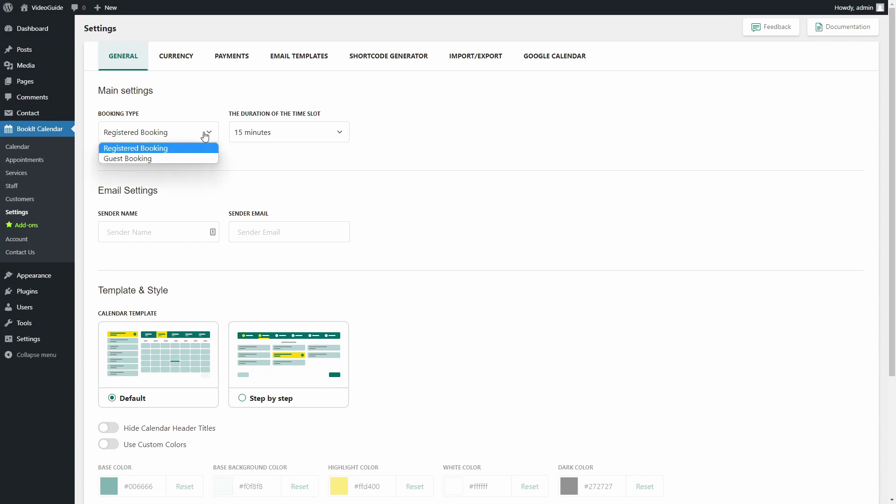
click(195, 156)
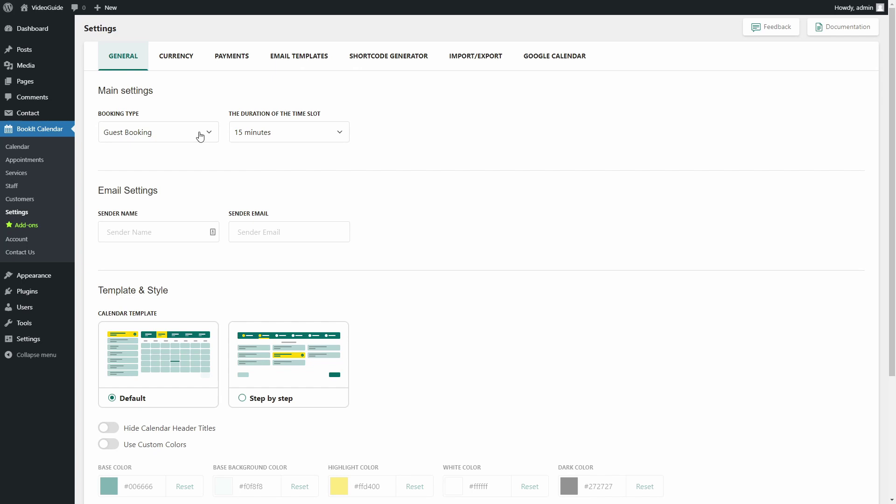
click(200, 135)
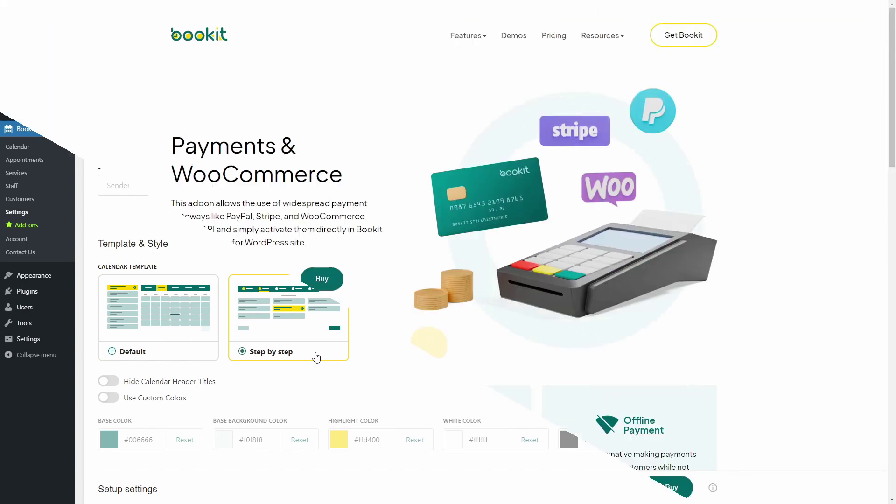
- Look over the Payments & WooCommerce add-on page and start its Buy checkout
drag(894, 128, 877, 127)
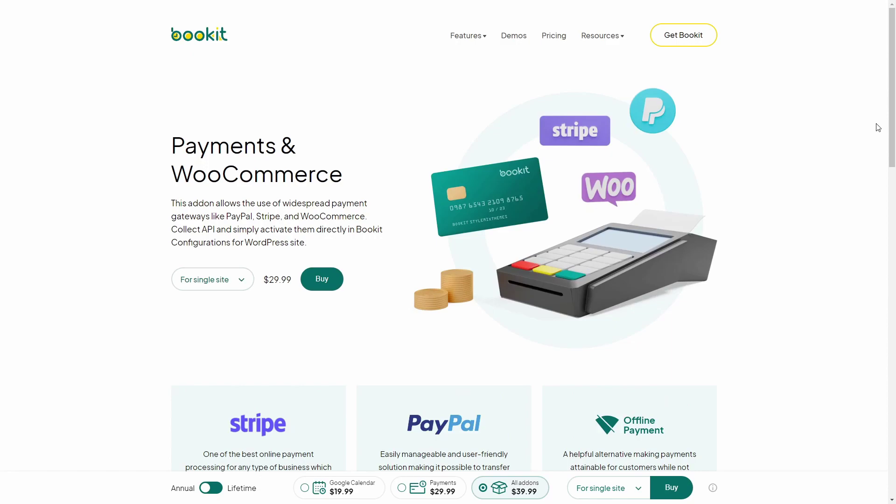
click(334, 285)
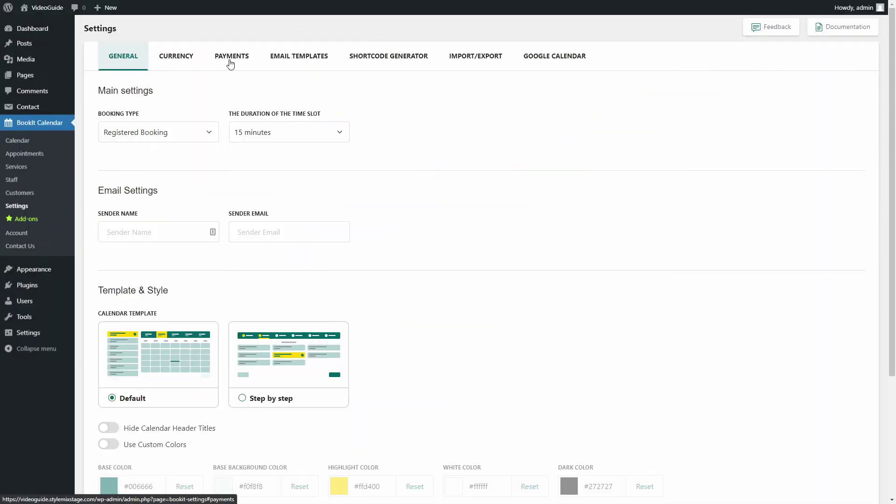
- Enable the PayPal, Stripe and WooCommerce gateways in the Payments settings
click(230, 60)
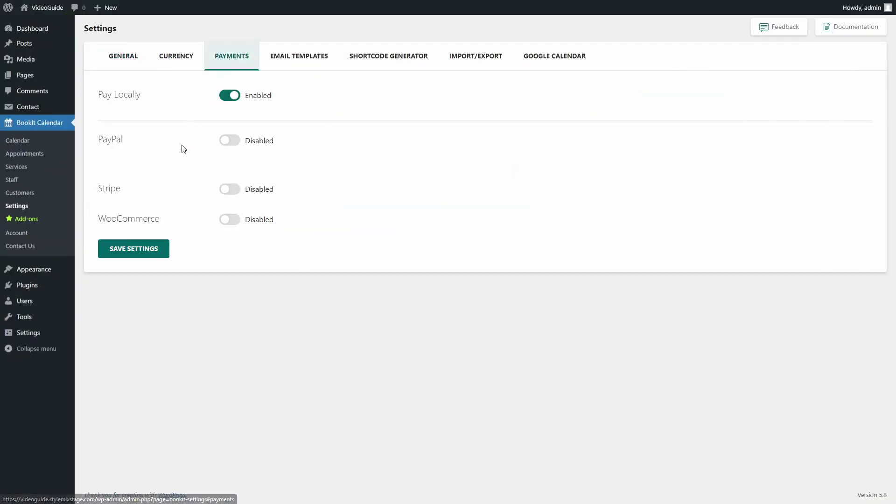
click(229, 141)
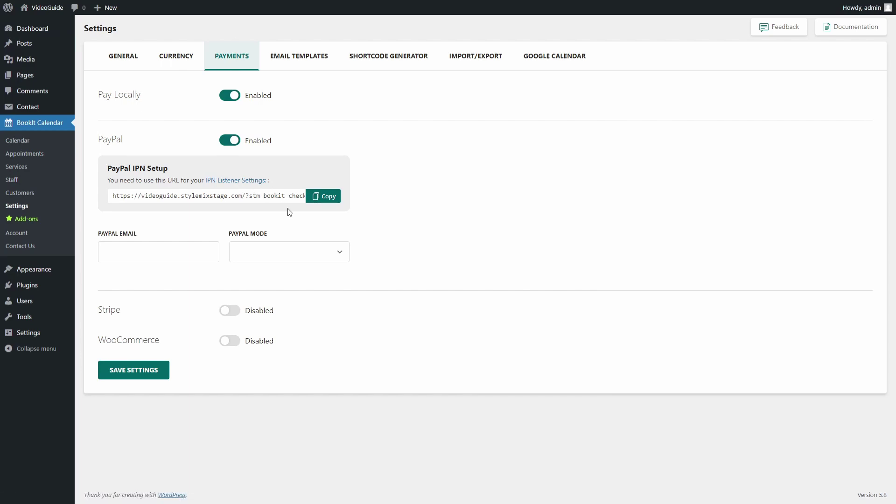
click(237, 310)
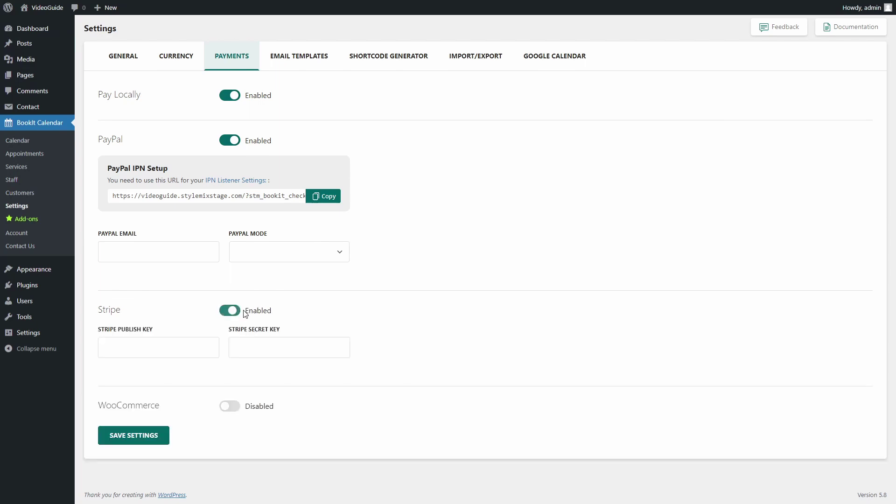
click(230, 406)
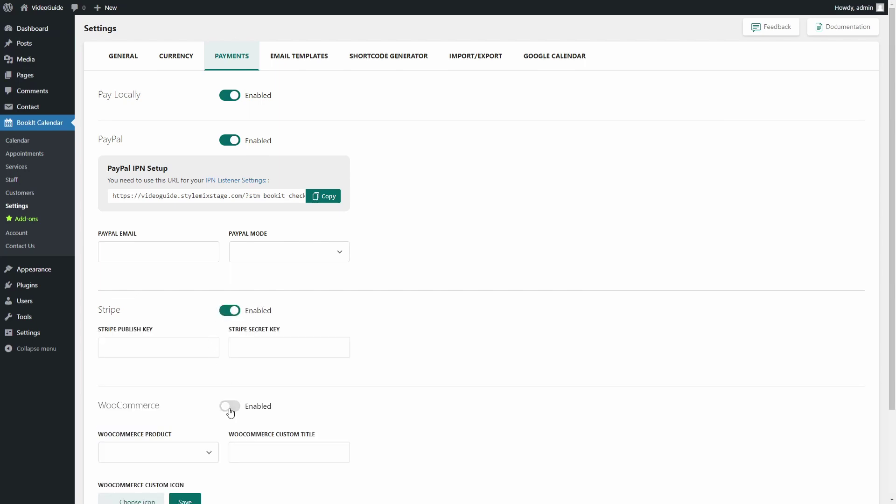
scroll(296, 367, down, 3)
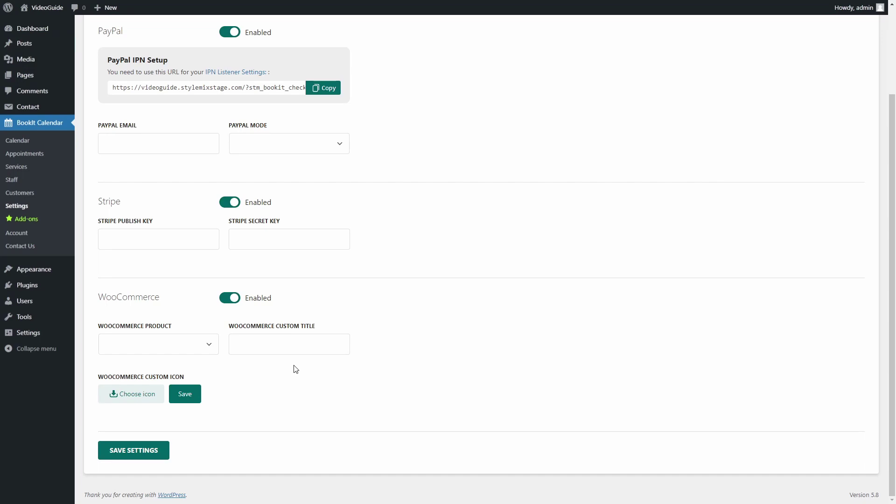
scroll(296, 369, up, 3)
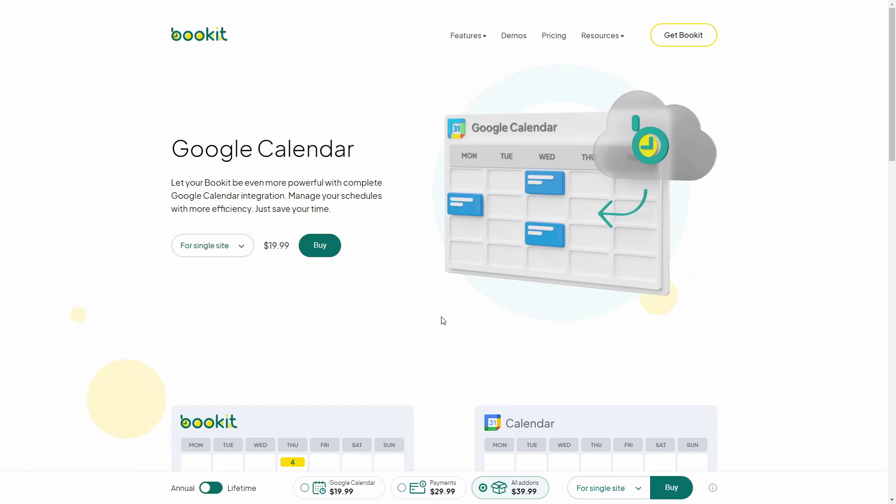
- Scroll through the Google Calendar add-on's features and back up to its $19.99 overview
scroll(443, 321, down, 3)
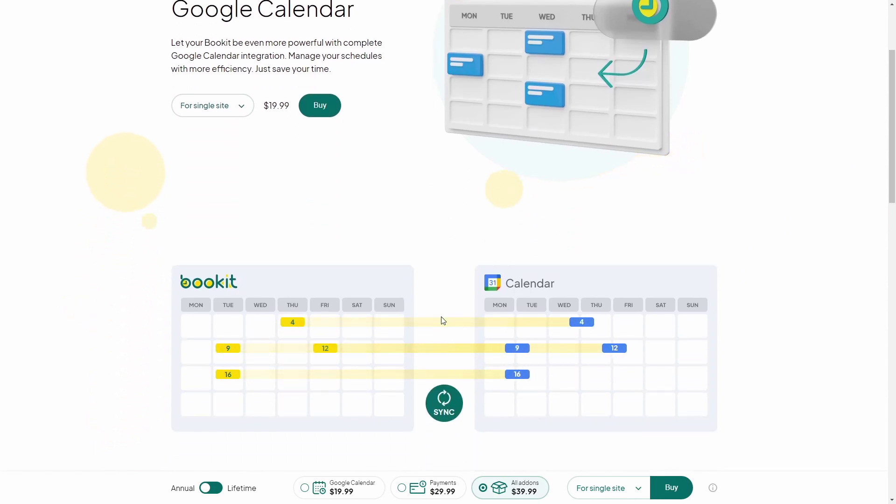
scroll(442, 320, down, 4)
scroll(443, 320, down, 3)
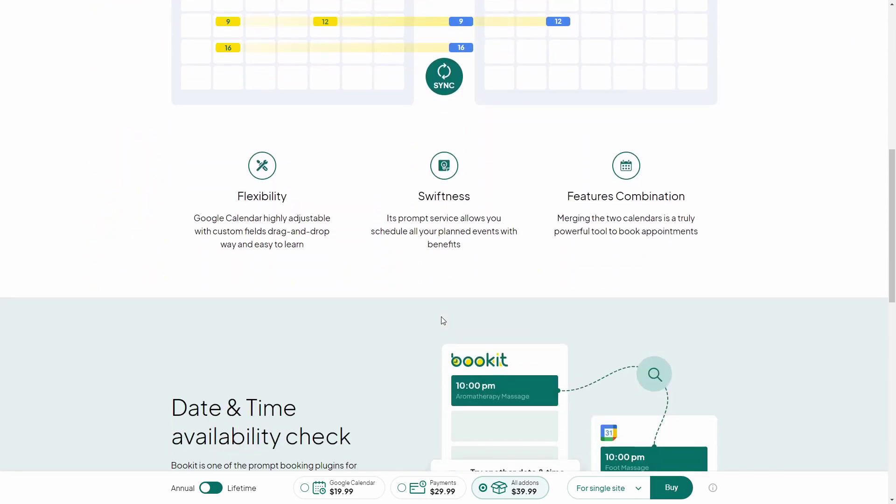
scroll(443, 321, down, 5)
scroll(443, 320, up, 10)
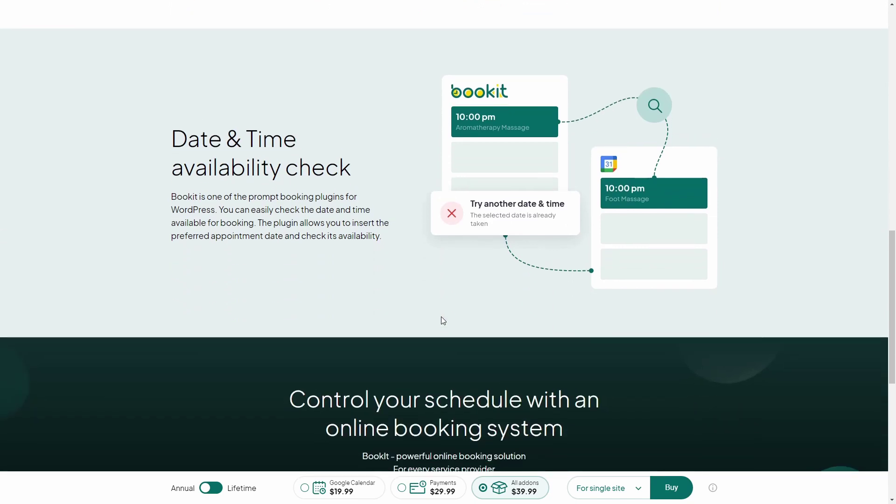
scroll(443, 321, up, 6)
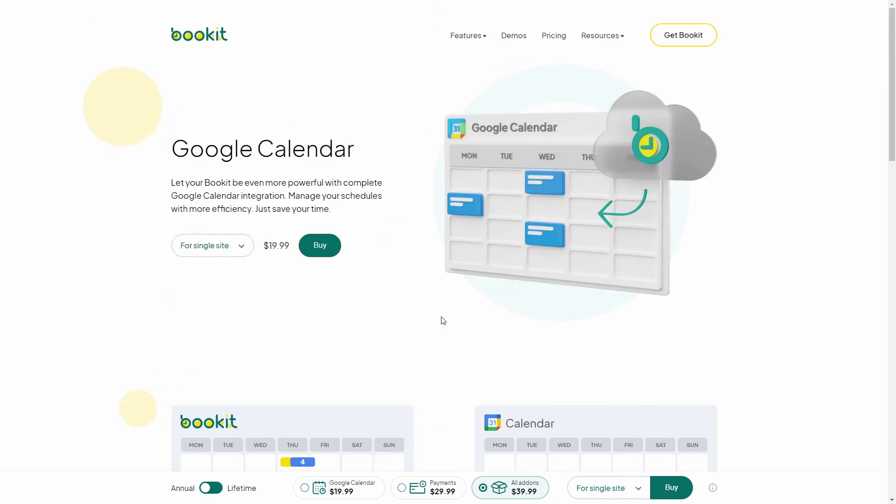